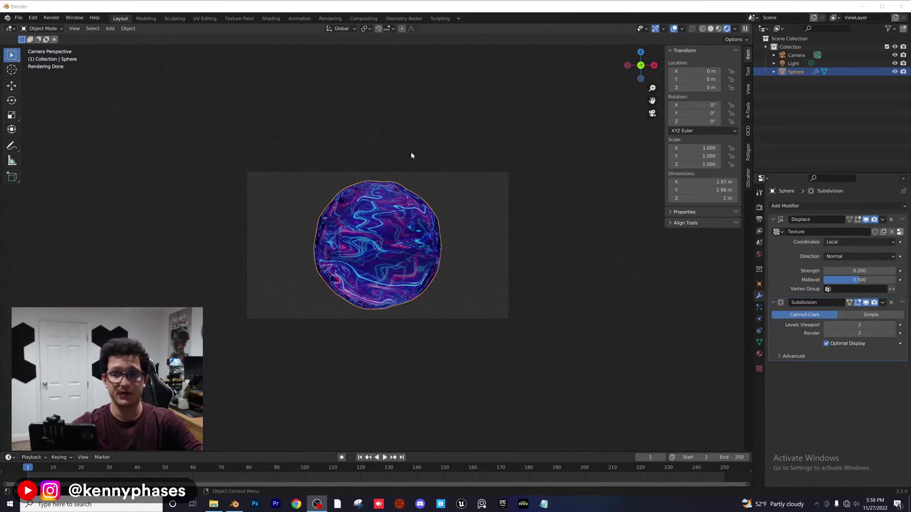
Leave the camera view and examine where the camera sits relative to the sphere
{"action": "middle_click_drag", "start_coordinate": [411, 156], "coordinate": [374, 161]}
{"action": "scroll", "coordinate": [401, 211], "scroll_direction": "down", "scroll_amount": 5}
{"action": "middle_click_drag", "start_coordinate": [401, 209], "coordinate": [400, 211]}
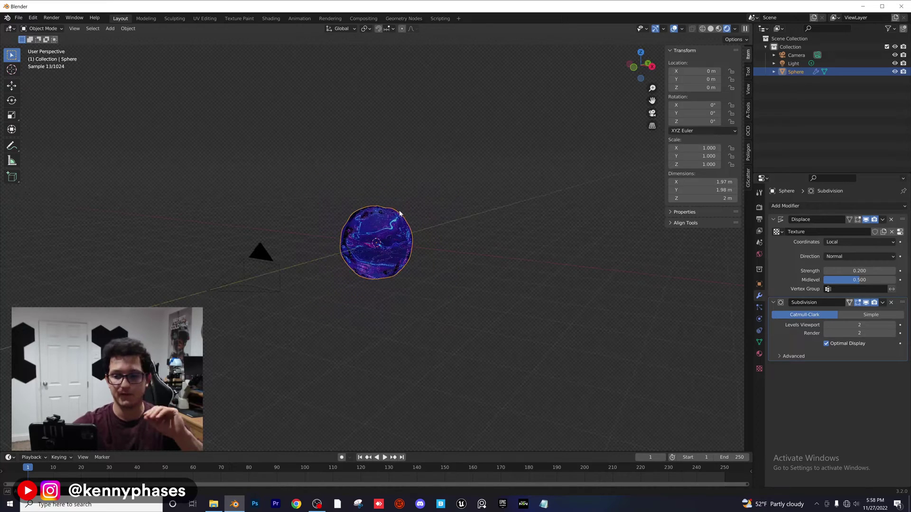
{"action": "left_click", "coordinate": [257, 263]}
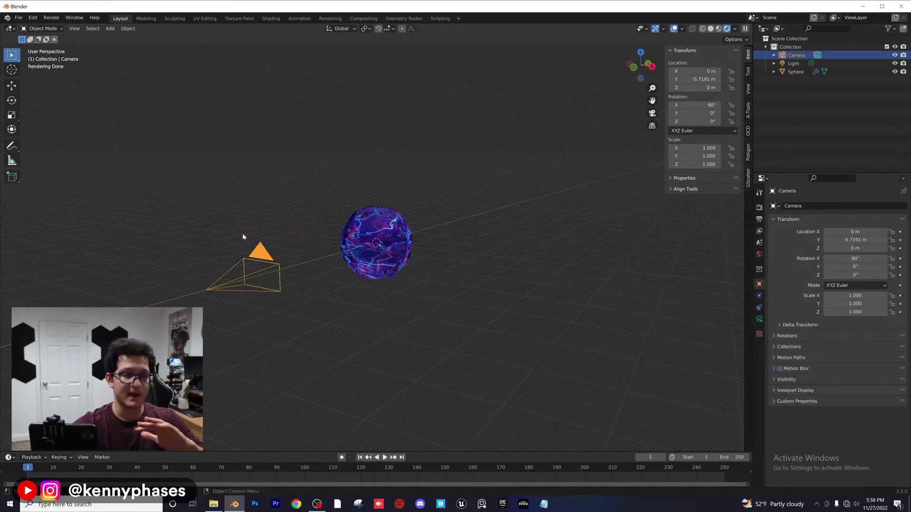
{"action": "middle_click_drag", "start_coordinate": [329, 248], "coordinate": [356, 271]}
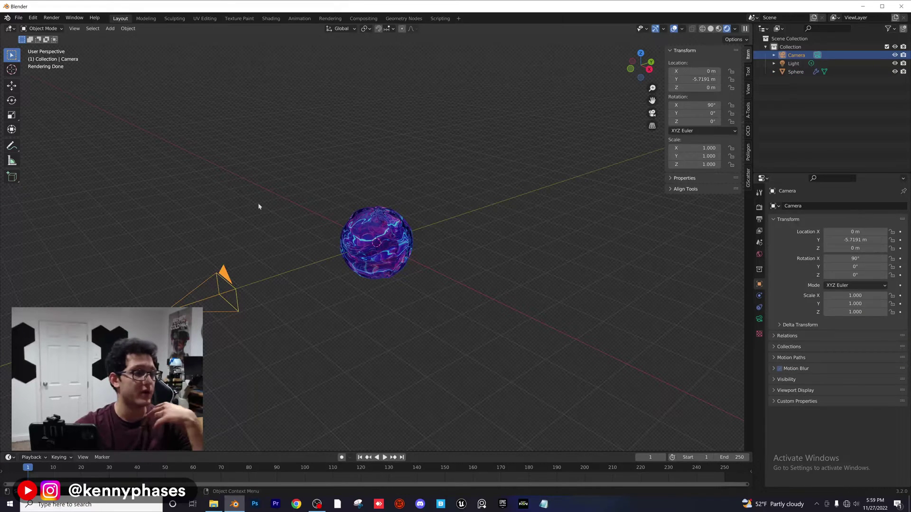
{"action": "left_click", "coordinate": [256, 215]}
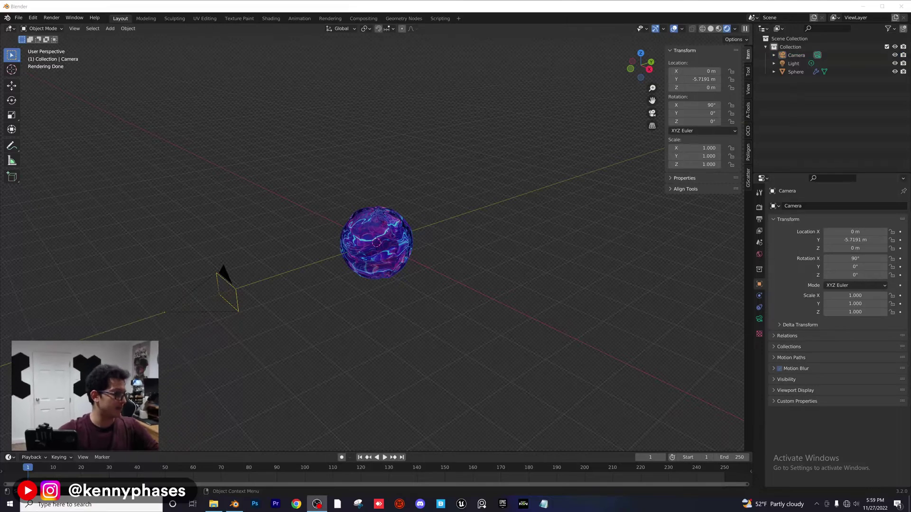
{"action": "left_click", "coordinate": [279, 153]}
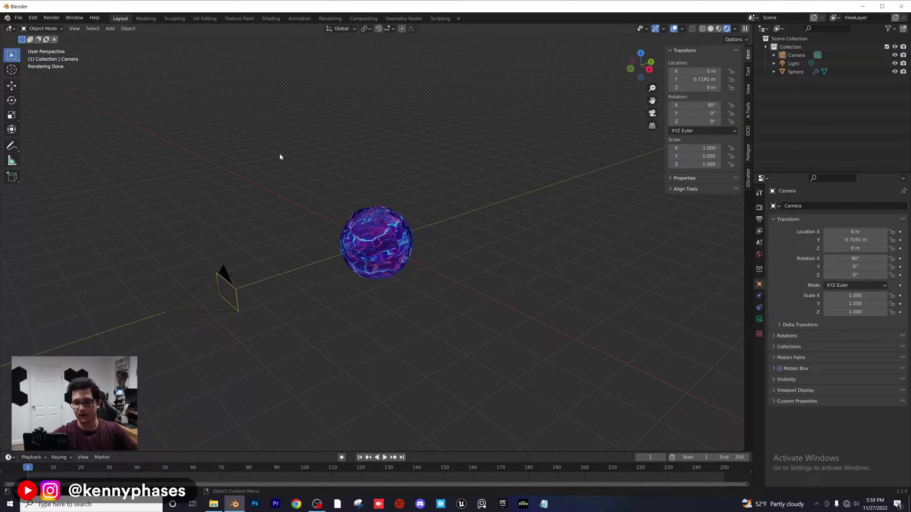
Add a Plain Axes empty at the sphere's centre and scale it up to about 3.28
{"action": "scroll", "coordinate": [279, 152], "scroll_direction": "down", "scroll_amount": 2}
{"action": "left_click", "coordinate": [110, 28]}
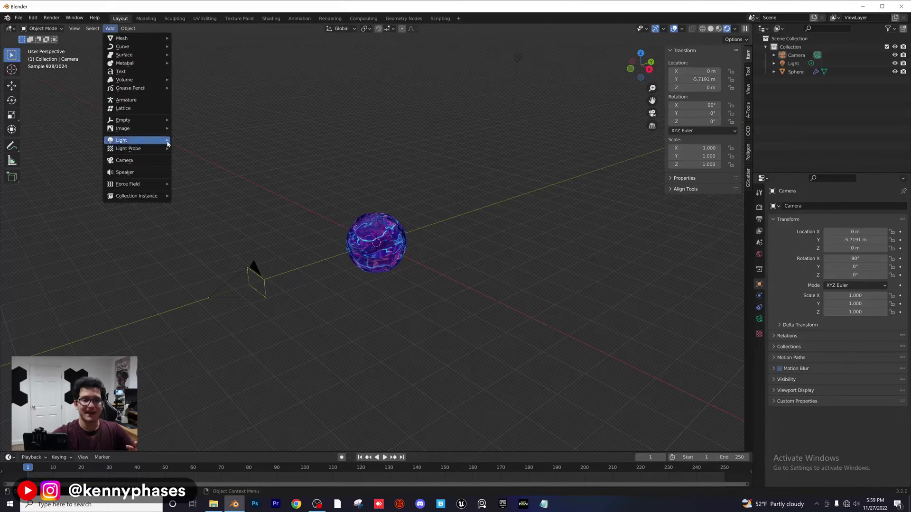
{"action": "mouse_move", "coordinate": [149, 121]}
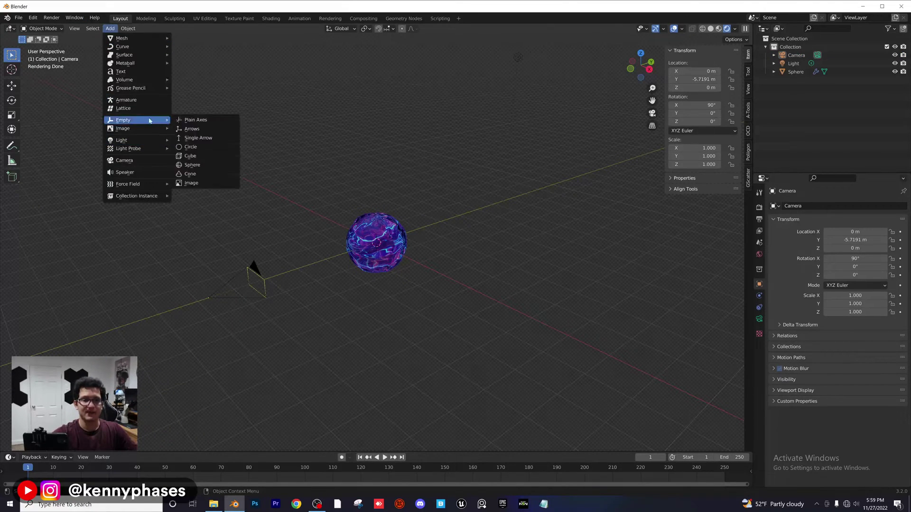
{"action": "left_click", "coordinate": [203, 122]}
{"action": "key", "text": "s"}
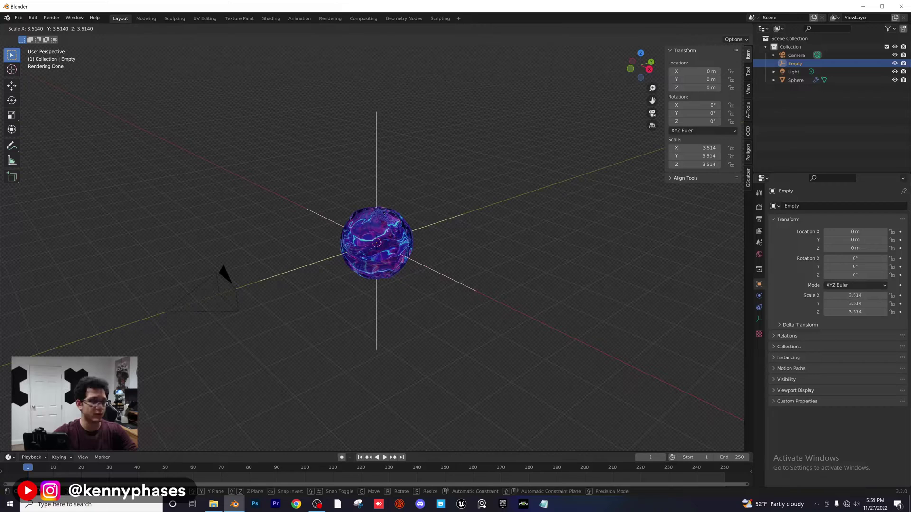
{"action": "left_click", "coordinate": [397, 238]}
{"action": "left_click", "coordinate": [419, 162]}
{"action": "left_click", "coordinate": [377, 148]}
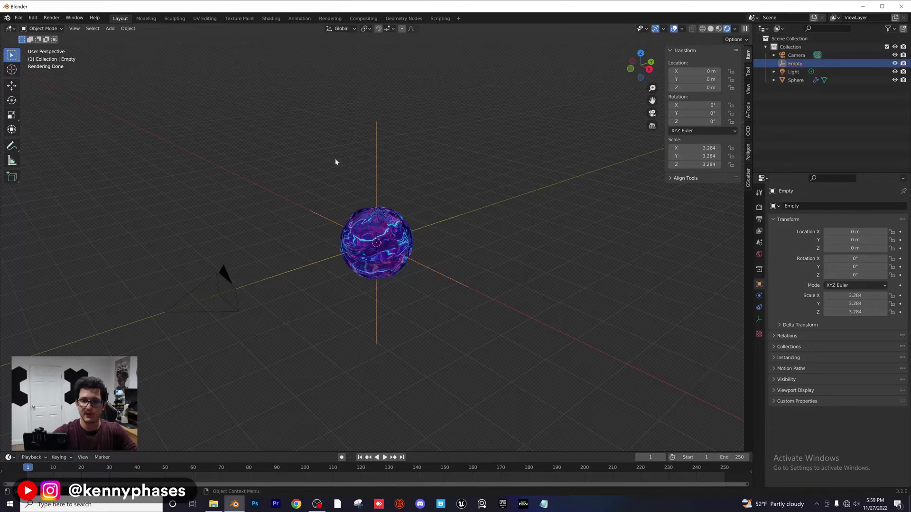
{"action": "left_click", "coordinate": [226, 278]}
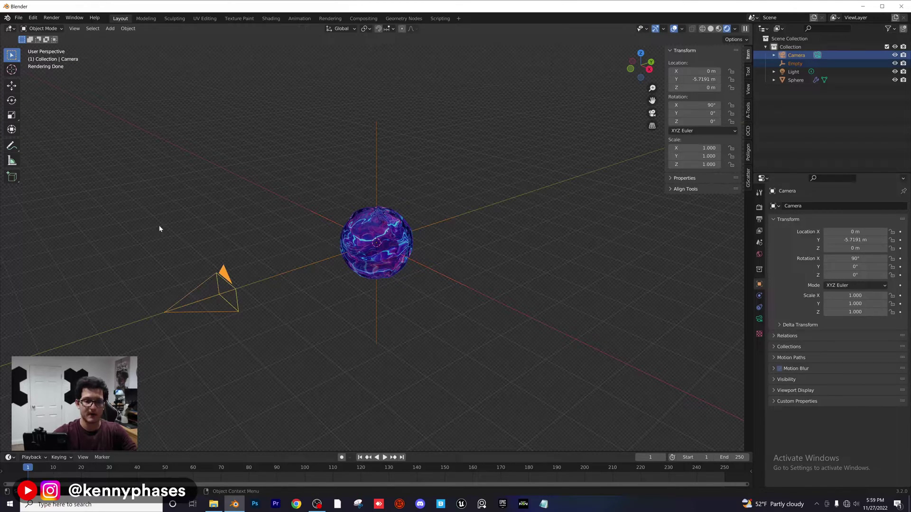
{"action": "key", "text": "ctrl+p"}
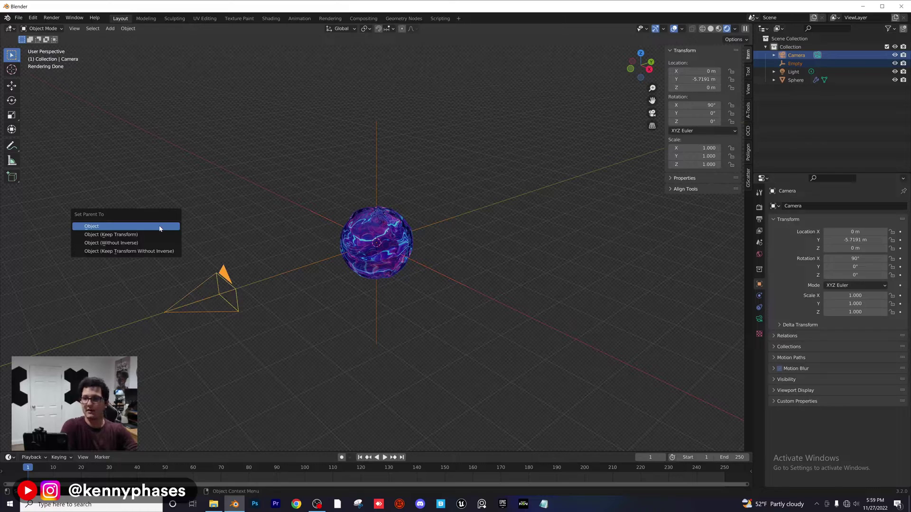
{"action": "left_click", "coordinate": [159, 229]}
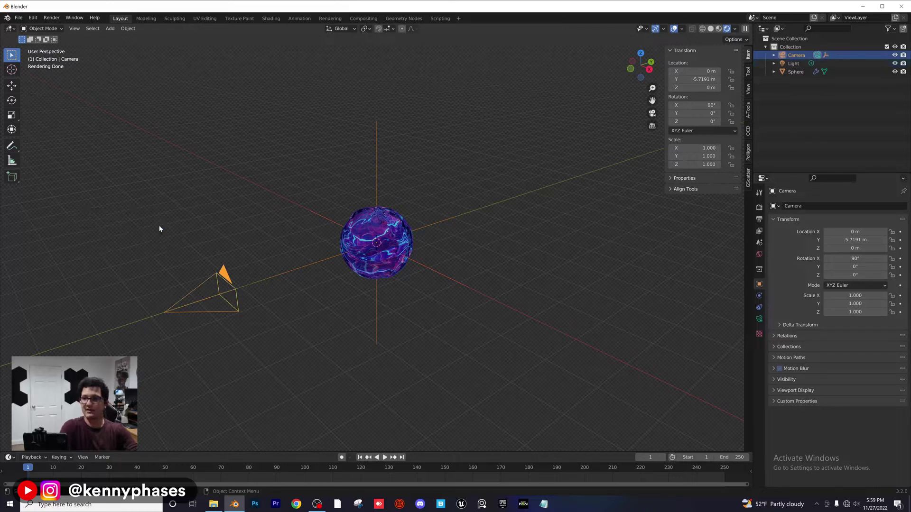
Parent the camera to the empty using the Object option
{"action": "left_click", "coordinate": [218, 290]}
{"action": "left_click", "coordinate": [378, 165], "text": "shift"}
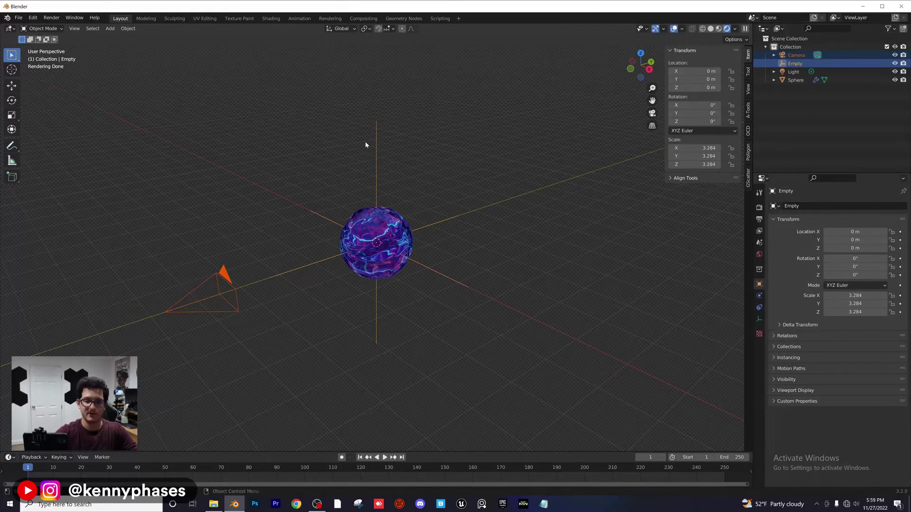
{"action": "key", "text": "ctrl+p"}
{"action": "left_click", "coordinate": [365, 143]}
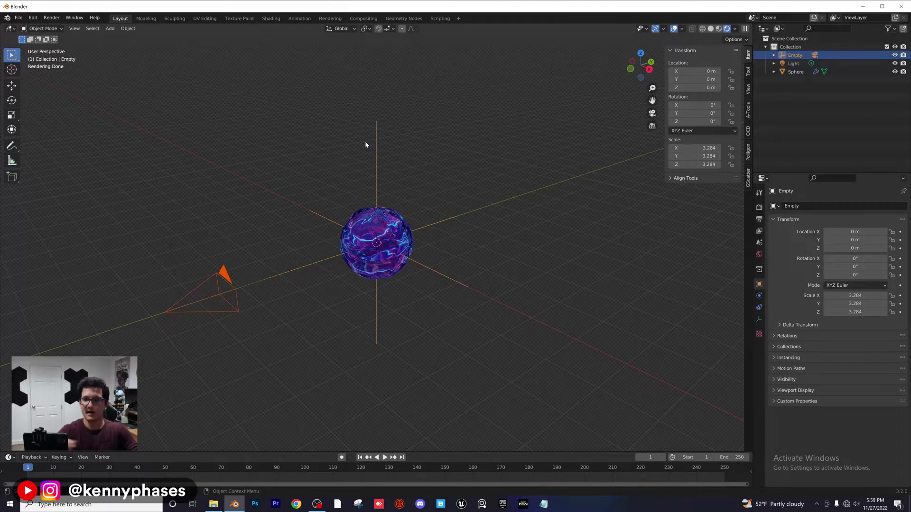
Try moving the empty and rotating it about its Z axis to test that the camera follows
{"action": "left_click", "coordinate": [332, 177]}
{"action": "left_click", "coordinate": [374, 153]}
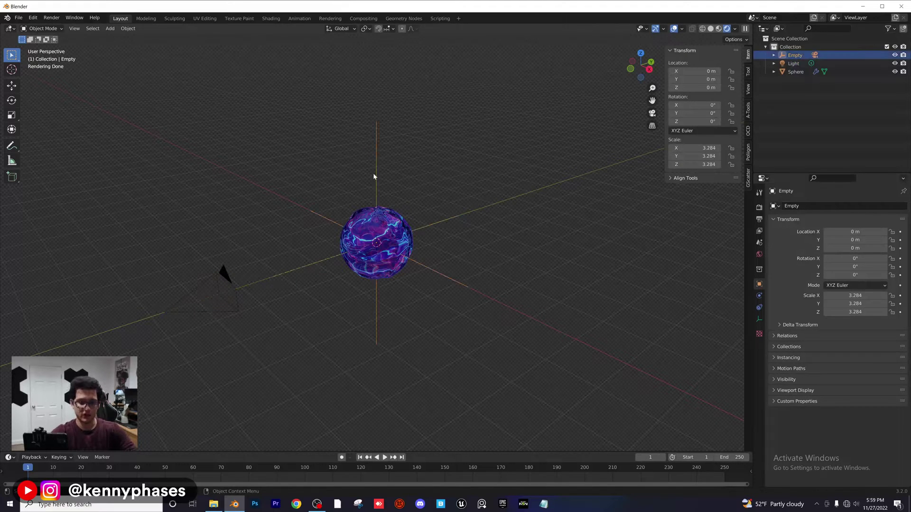
{"action": "key", "text": "g"}
{"action": "key", "text": "Escape"}
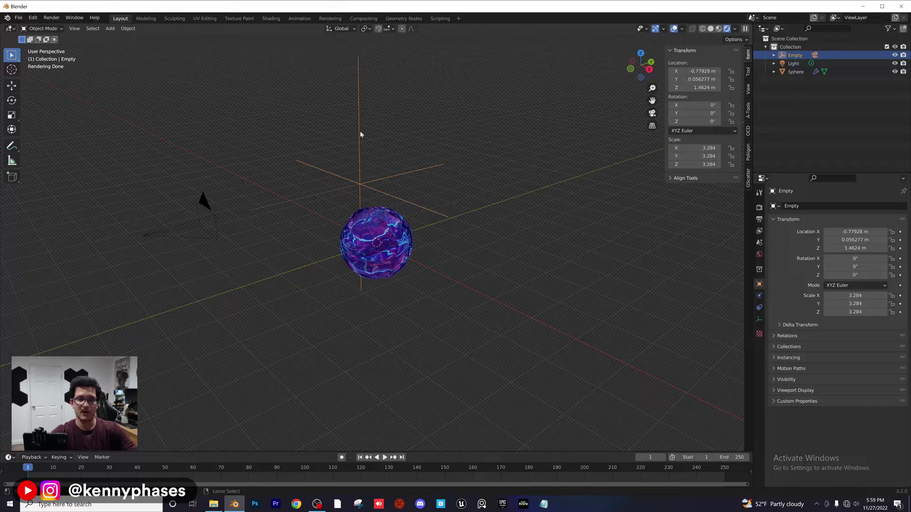
{"action": "mouse_move", "coordinate": [695, 121]}
{"action": "left_mouse_down"}
{"action": "mouse_move", "coordinate": [650, 121]}
{"action": "mouse_move", "coordinate": [709, 121]}
{"action": "mouse_move", "coordinate": [678, 121]}
{"action": "left_mouse_up"}
{"action": "key", "text": "Escape"}
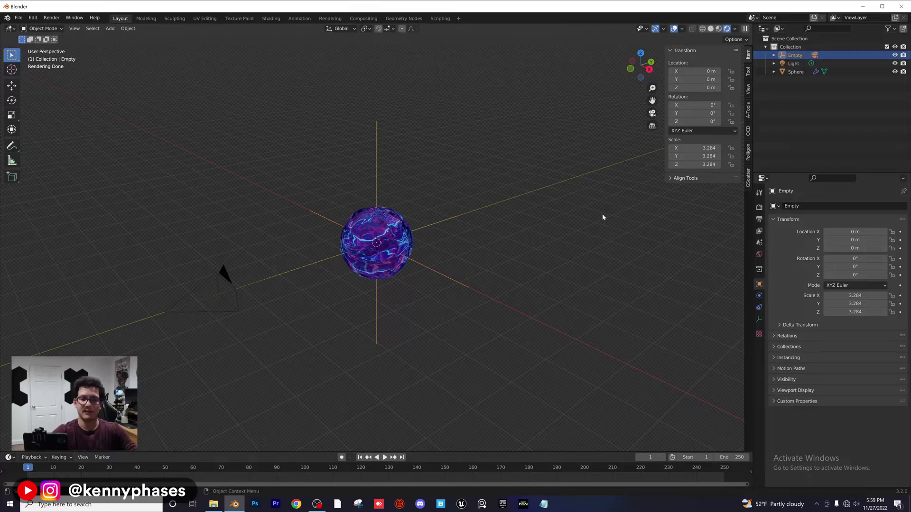
{"action": "left_click", "coordinate": [483, 154]}
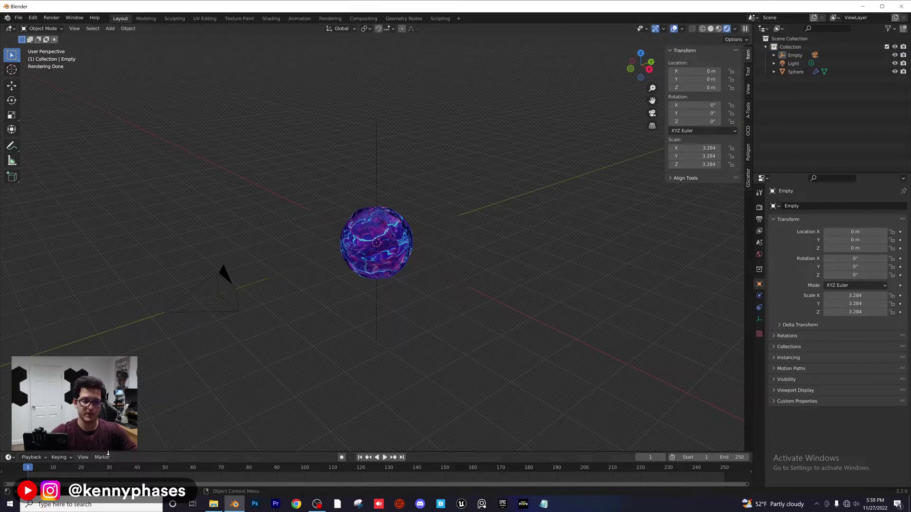
Enlarge the timeline and keyframe the empty's rotation at 0° on frame 1
{"action": "left_click_drag", "start_coordinate": [108, 452], "coordinate": [162, 413]}
{"action": "left_click", "coordinate": [375, 126]}
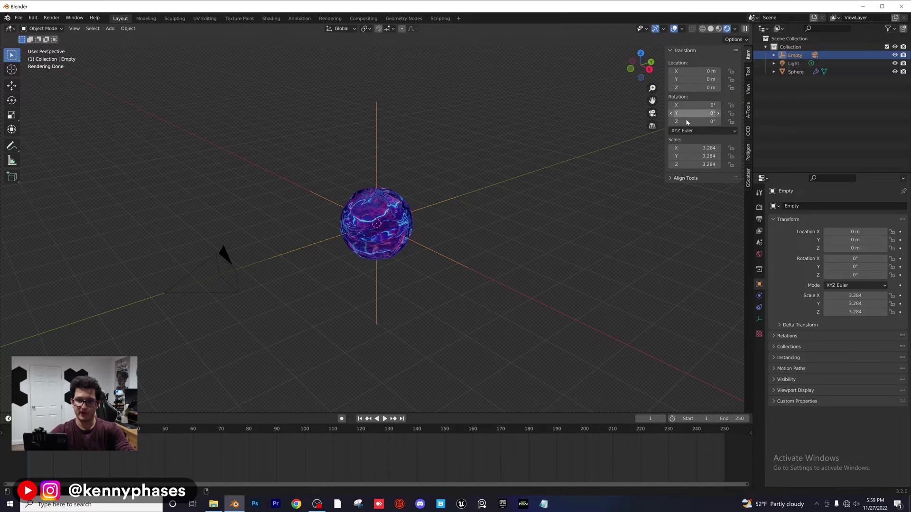
{"action": "key", "text": "i"}
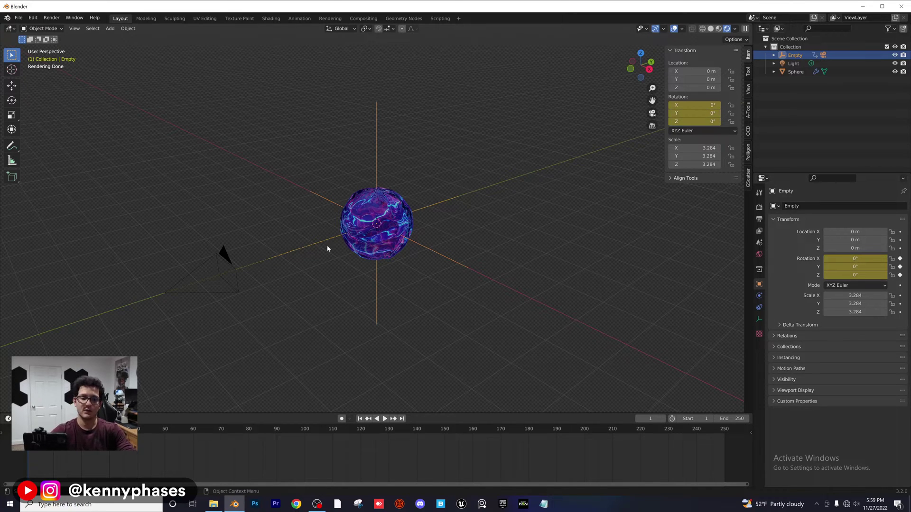
At frame 60, set the empty's Z rotation to 360° and keyframe its rotation
{"action": "left_click_drag", "start_coordinate": [95, 432], "coordinate": [194, 432]}
{"action": "left_click", "coordinate": [694, 121]}
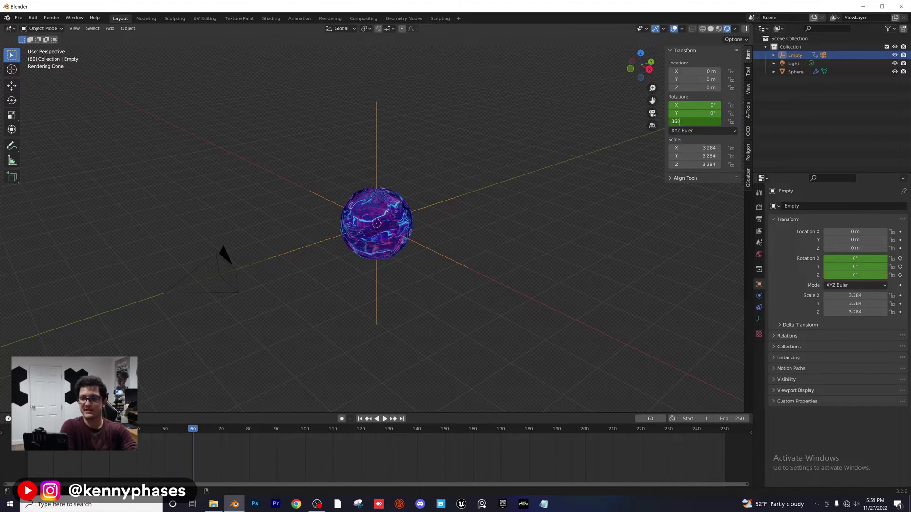
{"action": "type", "text": "360"}
{"action": "key", "text": "Return"}
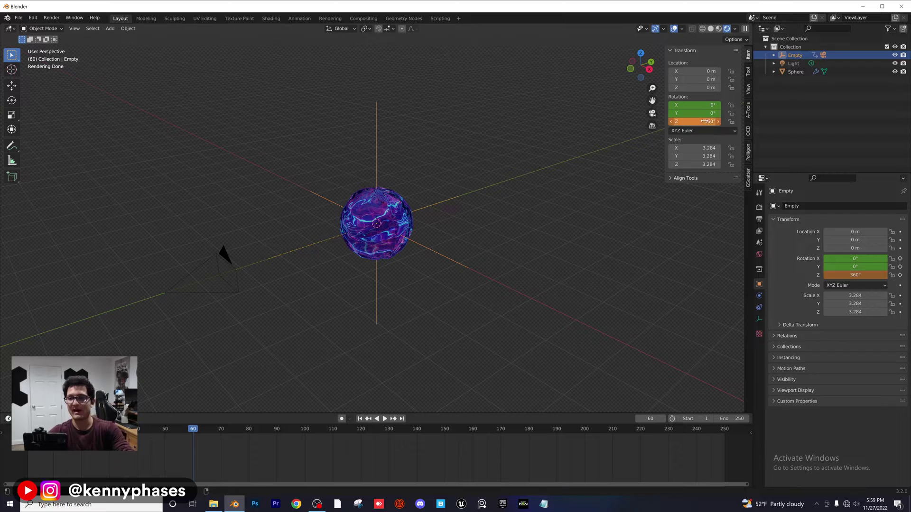
{"action": "key", "text": "i"}
Set the scene's end frame to 60
{"action": "left_click", "coordinate": [759, 219]}
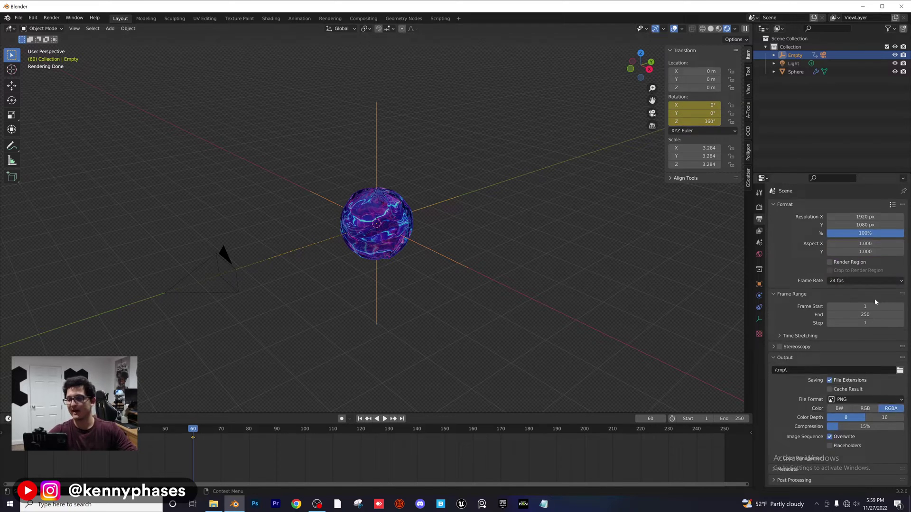
{"action": "left_click", "coordinate": [865, 314]}
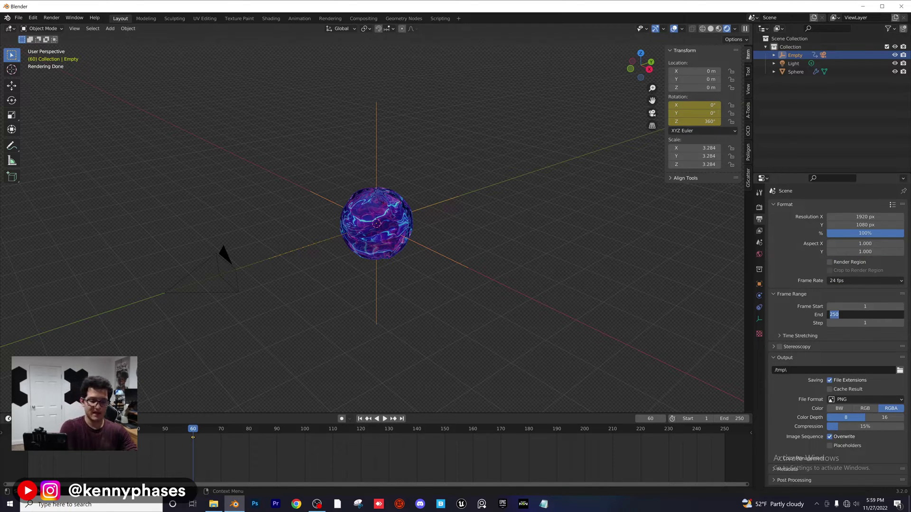
{"action": "type", "text": "60"}
{"action": "key", "text": "Return"}
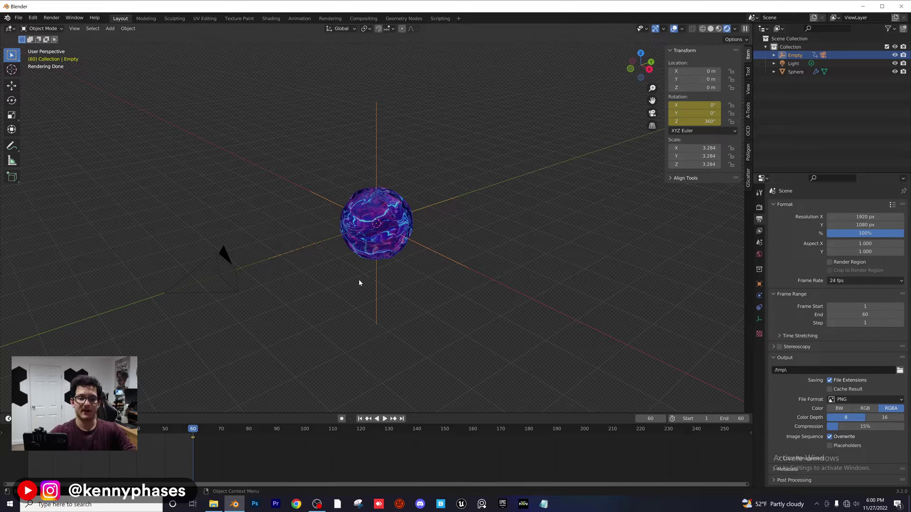
Play back the camera's orbit from frame 1 in the scene view and through the camera
{"action": "left_click_drag", "start_coordinate": [110, 429], "coordinate": [25, 429]}
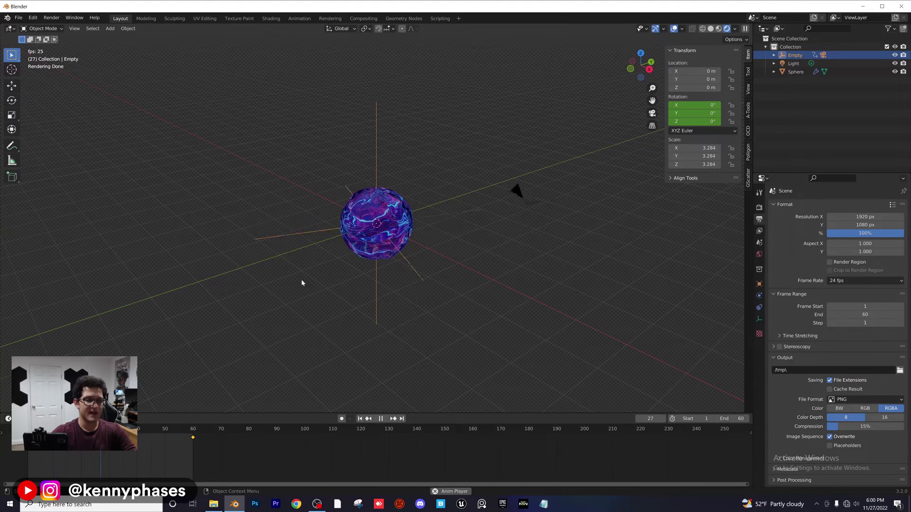
{"action": "key", "text": "space"}
{"action": "left_click", "coordinate": [224, 168]}
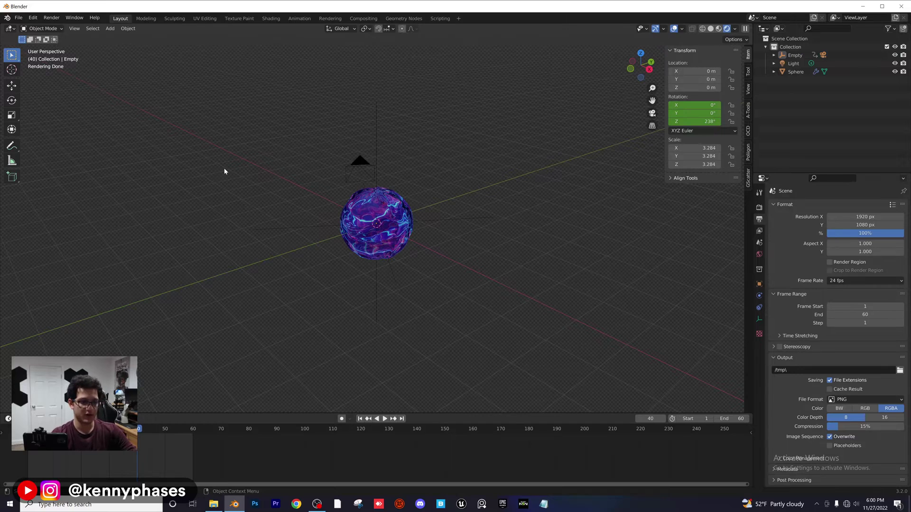
{"action": "key", "text": "KP_0"}
{"action": "scroll", "coordinate": [279, 201], "scroll_direction": "up", "scroll_amount": 3}
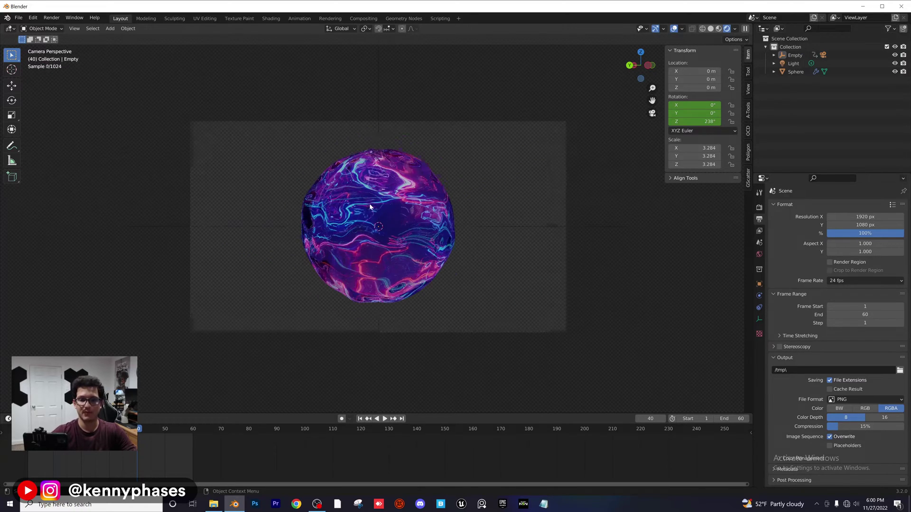
{"action": "key", "text": "space"}
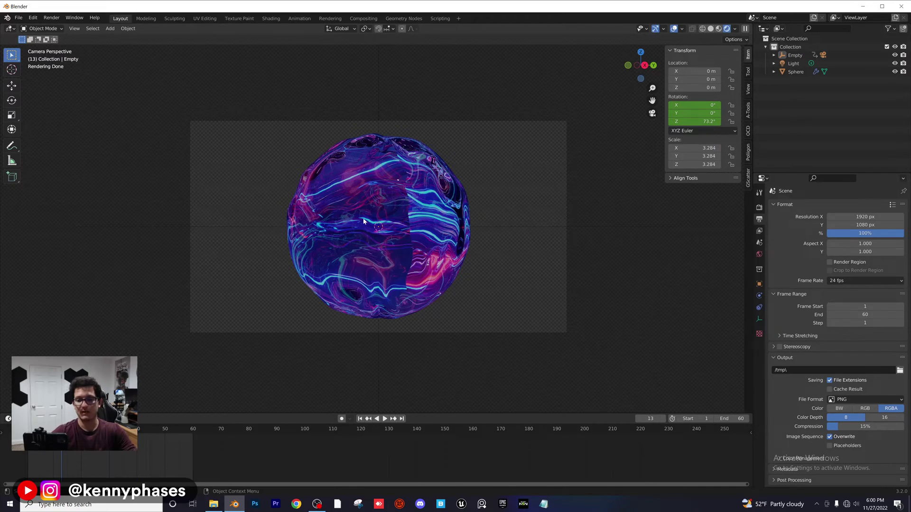
Turn off the transparent film background in the render settings and check the scene through the camera
{"action": "mouse_move", "coordinate": [420, 241]}
{"action": "middle_mouse_down"}
{"action": "mouse_move", "coordinate": [409, 262]}
{"action": "mouse_move", "coordinate": [413, 252]}
{"action": "middle_mouse_up"}
{"action": "scroll", "coordinate": [412, 250], "scroll_direction": "down", "scroll_amount": 4}
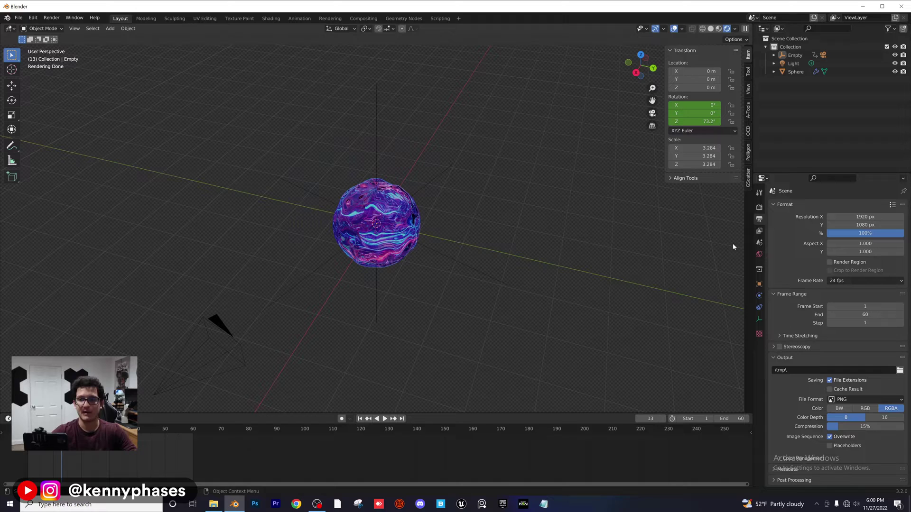
{"action": "left_click", "coordinate": [759, 209]}
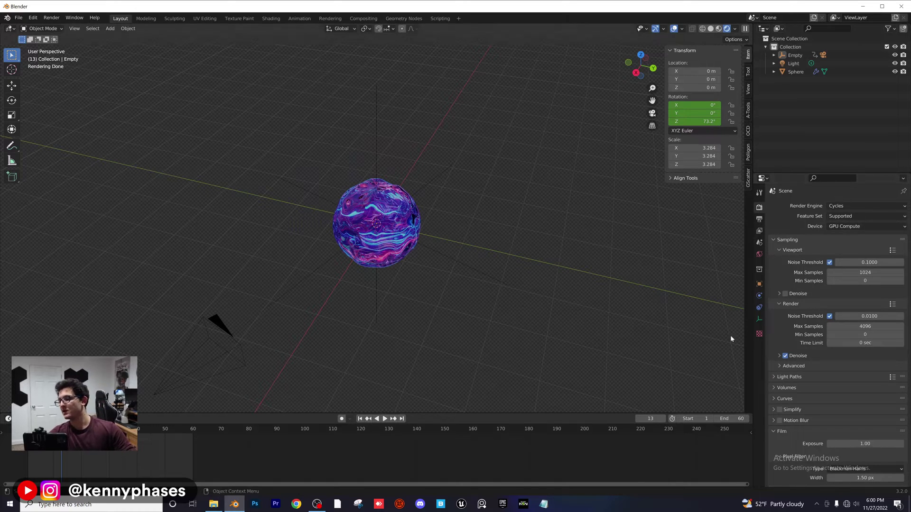
{"action": "scroll", "coordinate": [780, 408], "scroll_direction": "down", "scroll_amount": 5}
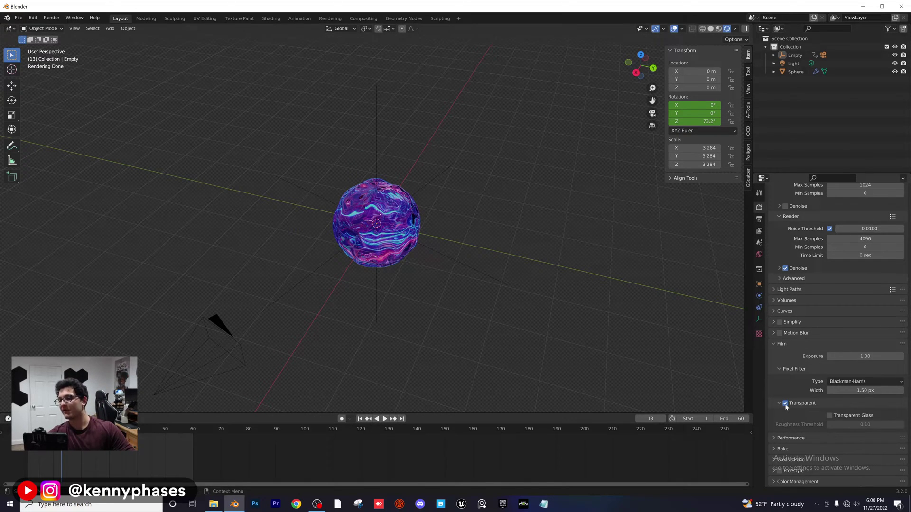
{"action": "left_click", "coordinate": [785, 404]}
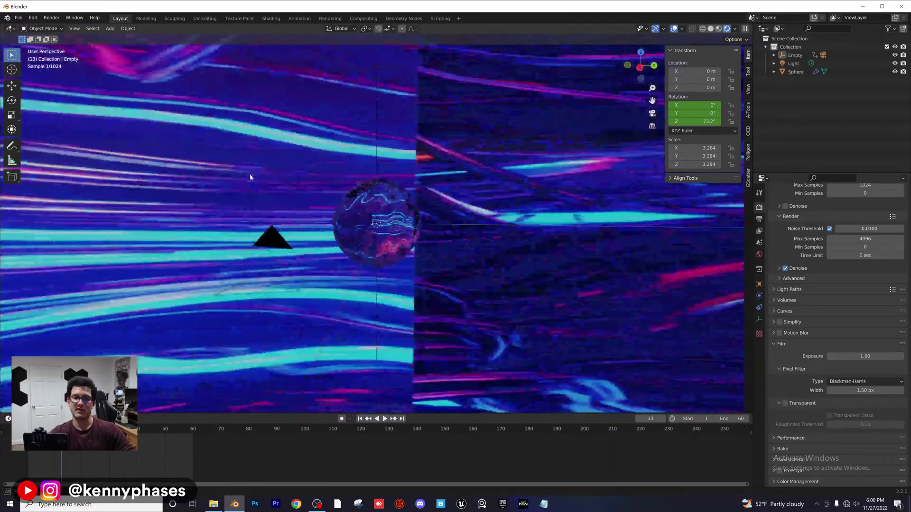
{"action": "key", "text": "KP_0"}
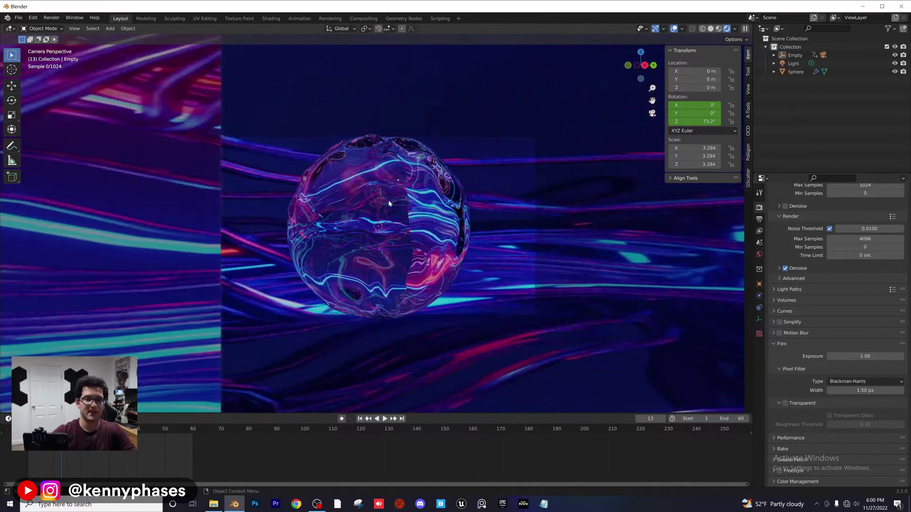
{"action": "scroll", "coordinate": [388, 200], "scroll_direction": "down", "scroll_amount": 2}
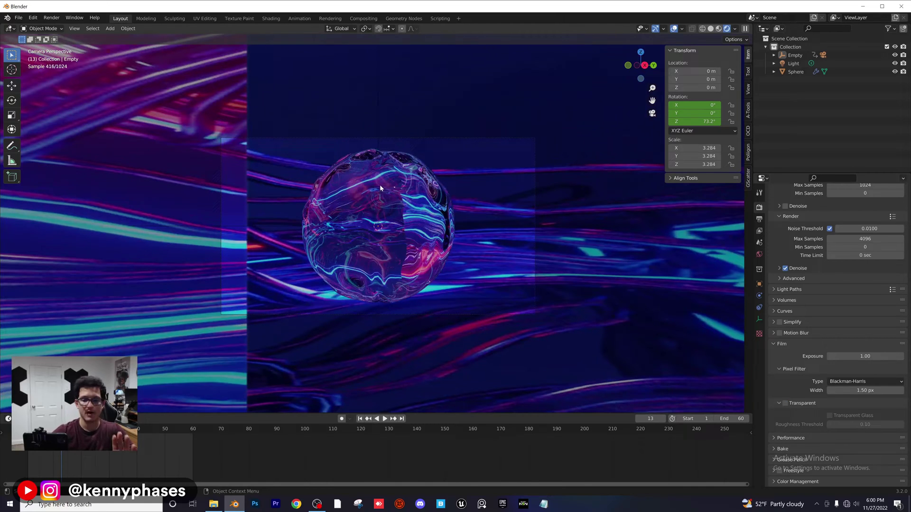
Turn on depth of field for the camera parented to the empty
{"action": "left_click", "coordinate": [773, 55]}
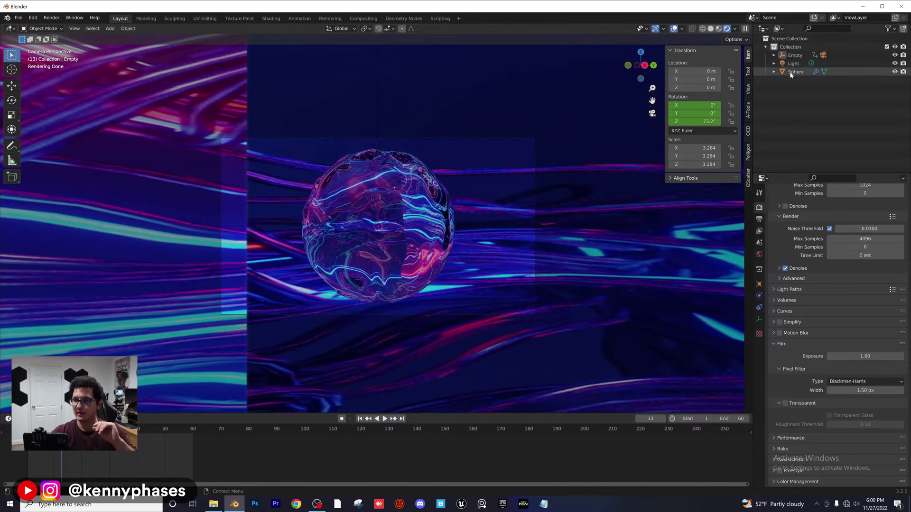
{"action": "left_click", "coordinate": [804, 71]}
{"action": "left_click", "coordinate": [759, 284]}
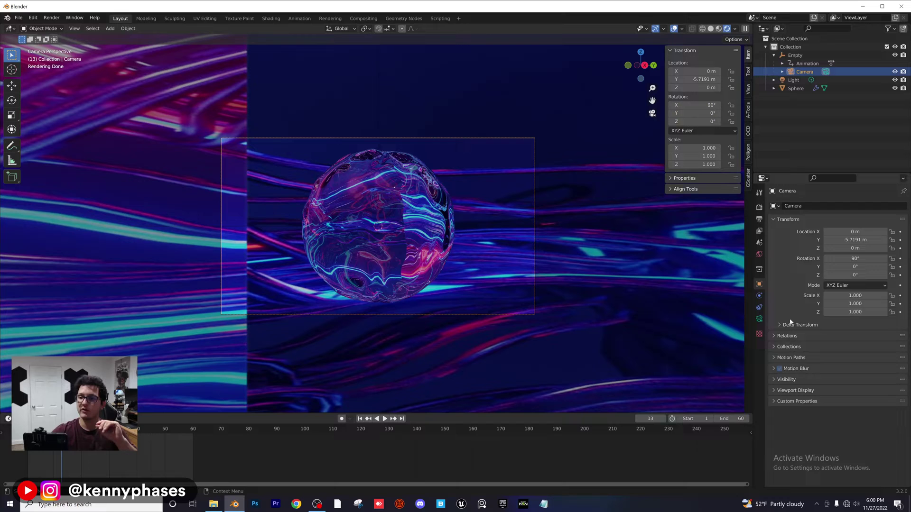
{"action": "left_click", "coordinate": [759, 319]}
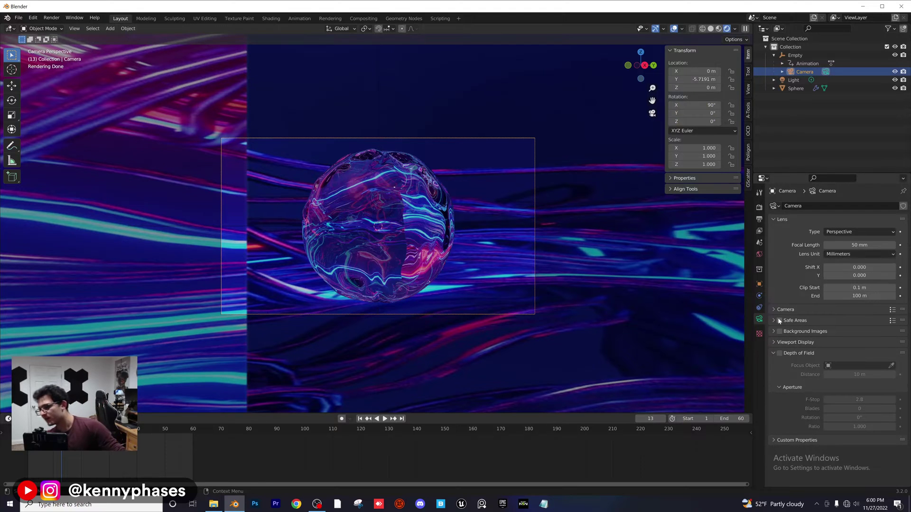
{"action": "left_click", "coordinate": [779, 353]}
Set the camera's F-Stop to 0.1 and pick the sphere as its depth-of-field focus object
{"action": "scroll", "coordinate": [470, 286], "scroll_direction": "up", "scroll_amount": 3}
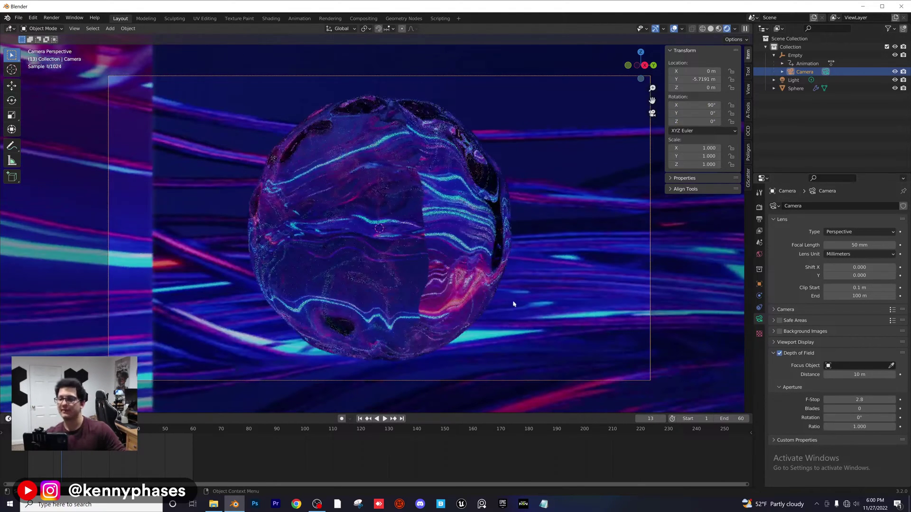
{"action": "left_click", "coordinate": [858, 400]}
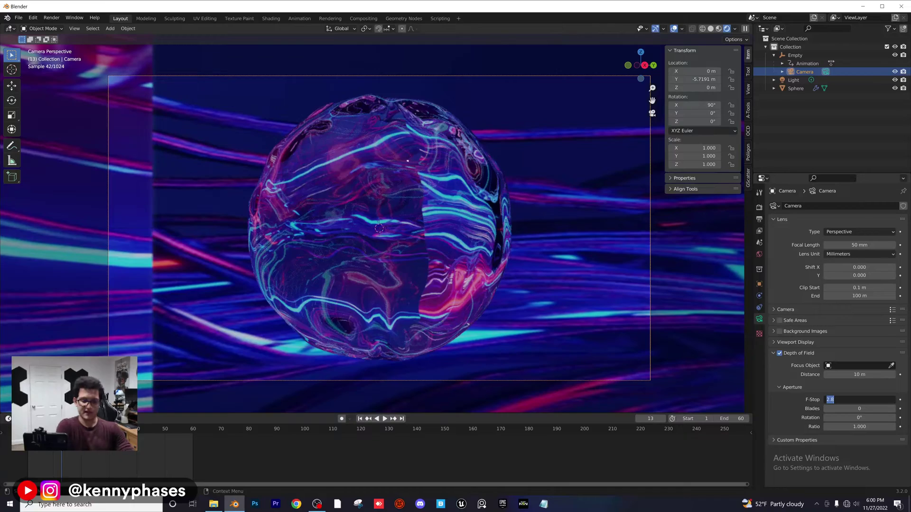
{"action": "type", "text": "0.1"}
{"action": "key", "text": "Return"}
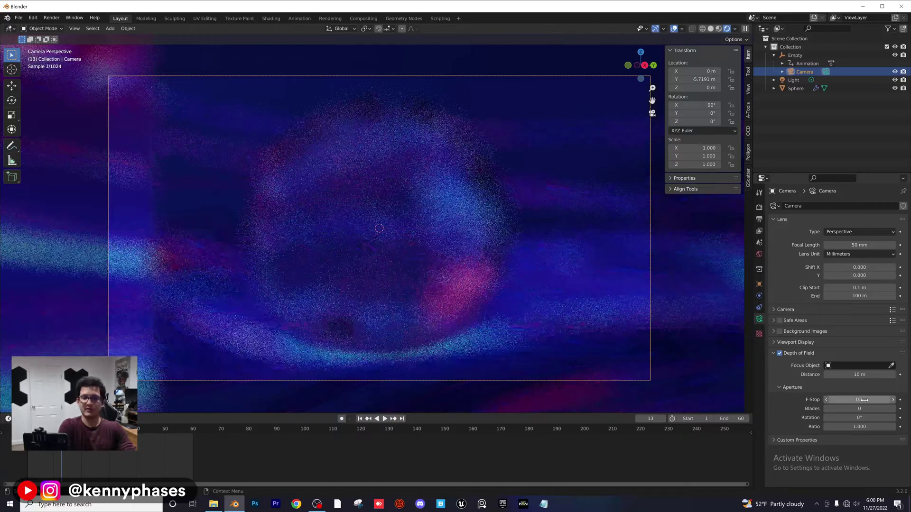
{"action": "left_click", "coordinate": [890, 365]}
{"action": "left_click", "coordinate": [420, 209]}
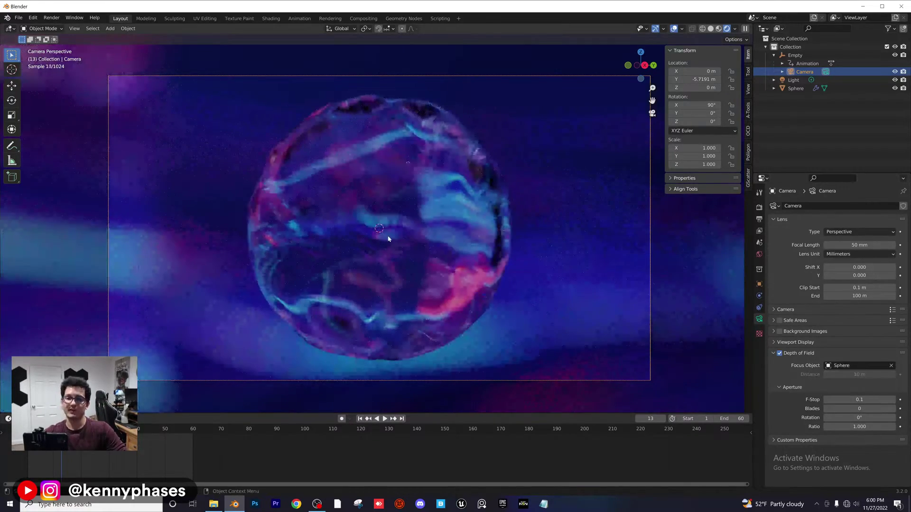
Try camera F-Stop values of 1 and 0.5 to weaken the background blur
{"action": "scroll", "coordinate": [420, 209], "scroll_direction": "up", "scroll_amount": 2}
{"action": "double_click", "coordinate": [859, 400]}
{"action": "type", "text": "1"}
{"action": "key", "text": "Return"}
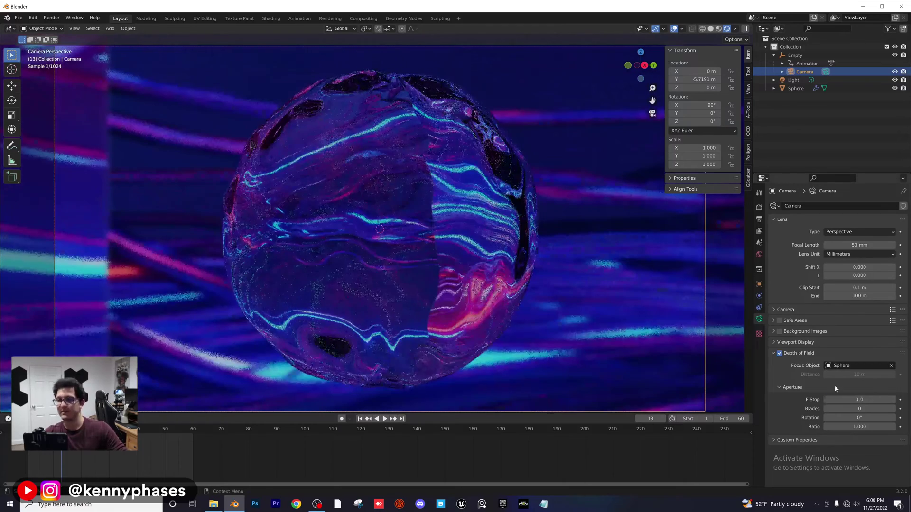
{"action": "left_click", "coordinate": [872, 399]}
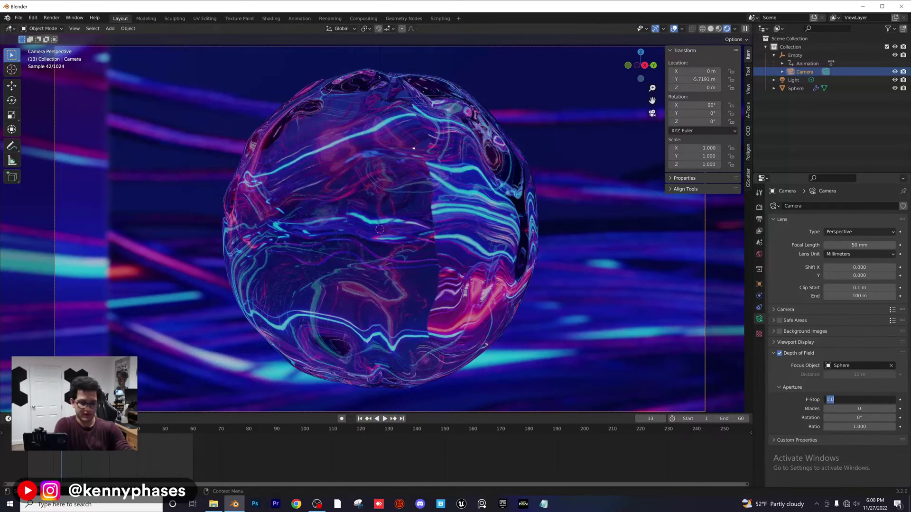
{"action": "type", "text": "0.5"}
{"action": "key", "text": "Return"}
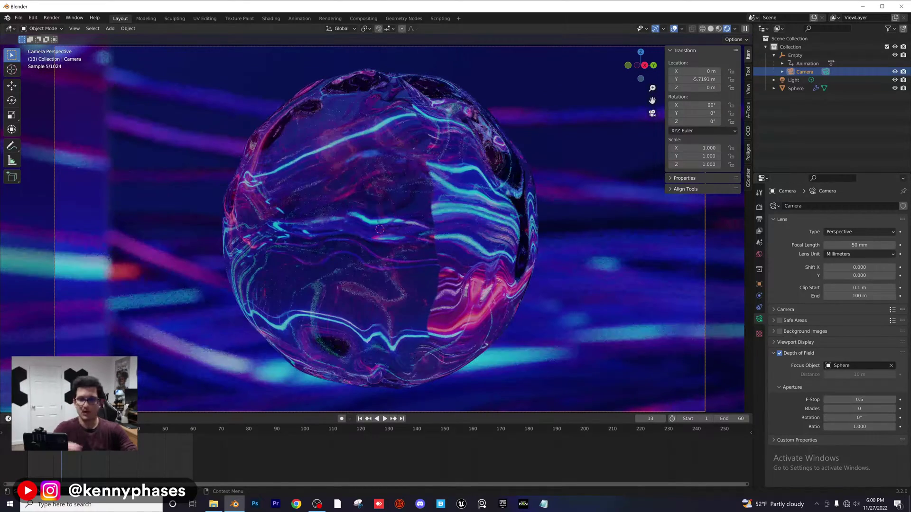
Scale the sphere down uniformly to about 0.716
{"action": "left_click", "coordinate": [447, 212]}
{"action": "key", "text": "s"}
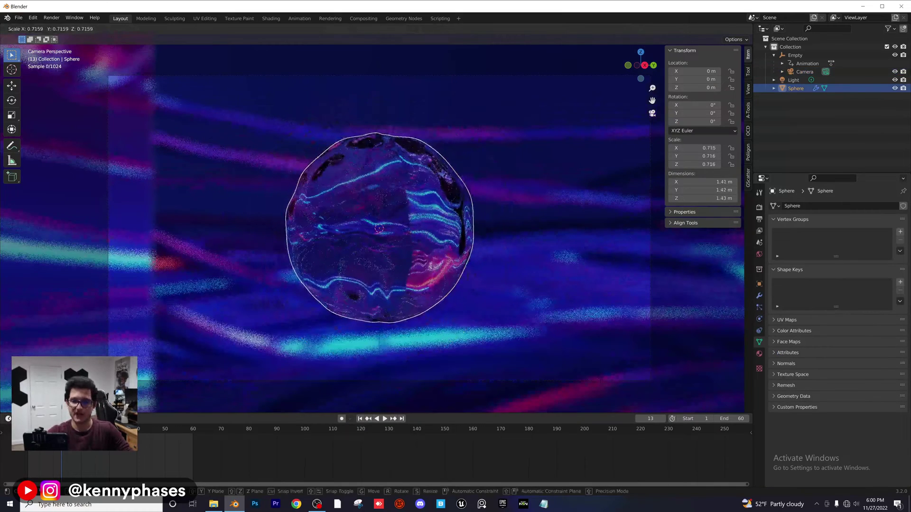
{"action": "key", "text": "Escape"}
Set the camera's focal length to 85 mm
{"action": "left_click", "coordinate": [803, 71]}
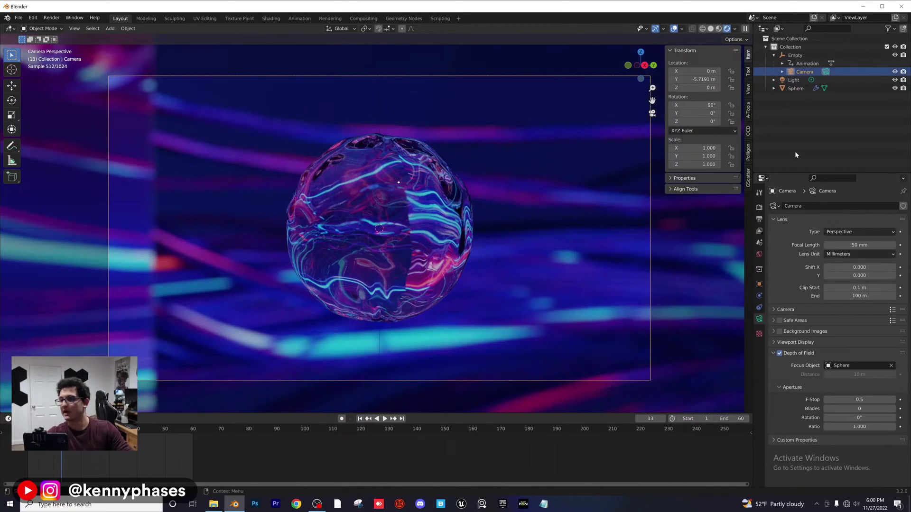
{"action": "double_click", "coordinate": [853, 245]}
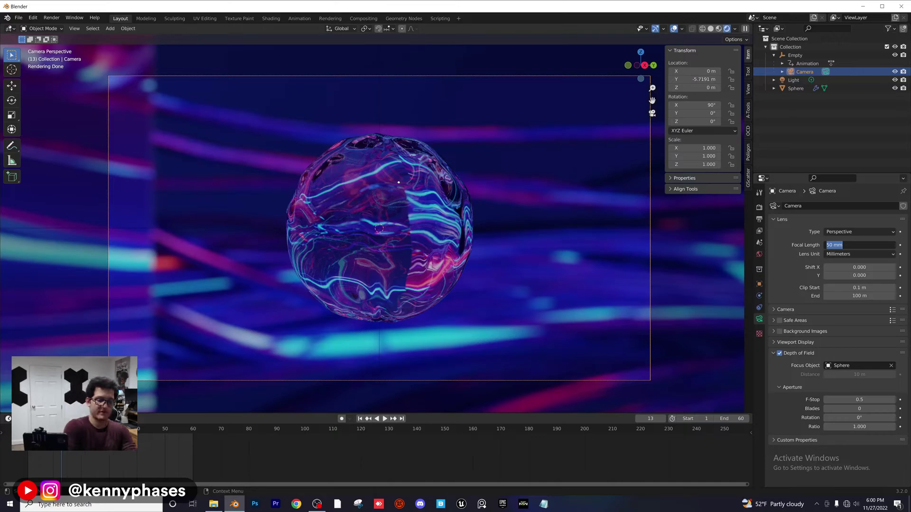
{"action": "type", "text": "85"}
{"action": "key", "text": "Return"}
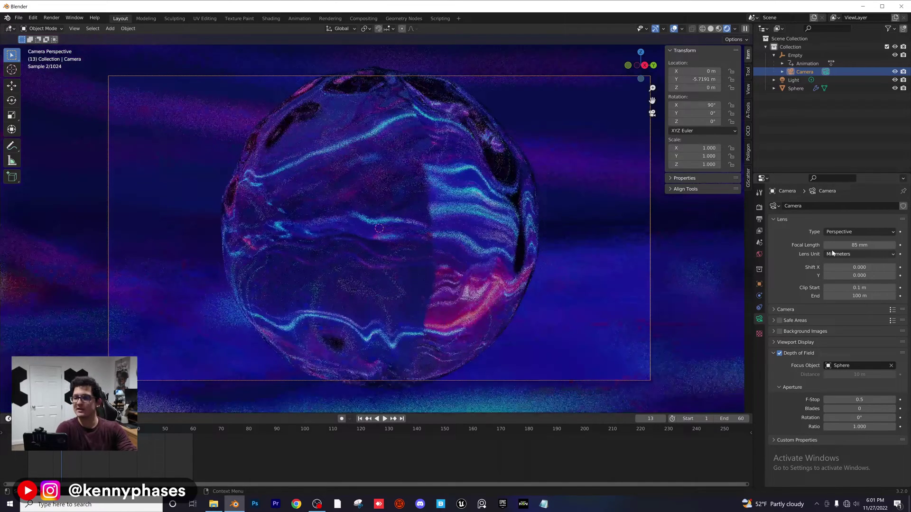
Scale the sphere down uniformly to about 0.46 so it fits within the camera frame
{"action": "left_click", "coordinate": [484, 131]}
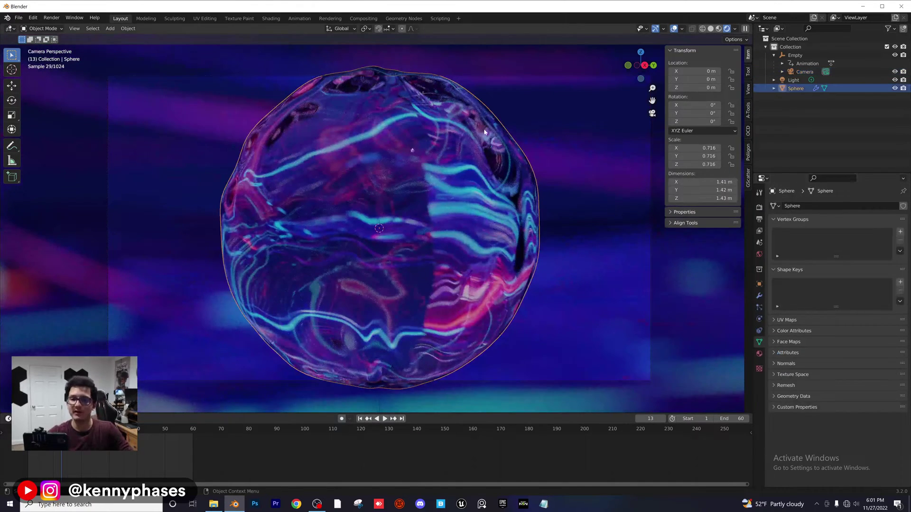
{"action": "key", "text": "s"}
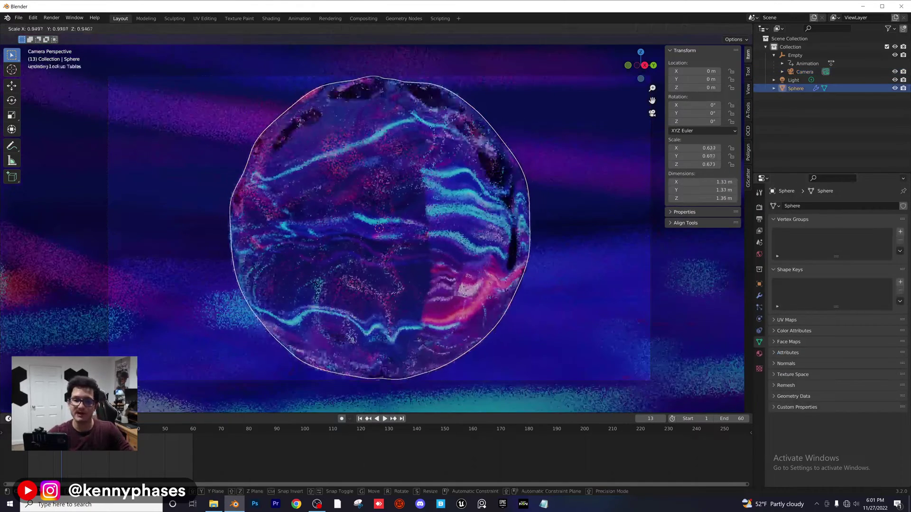
{"action": "left_click", "coordinate": [518, 156]}
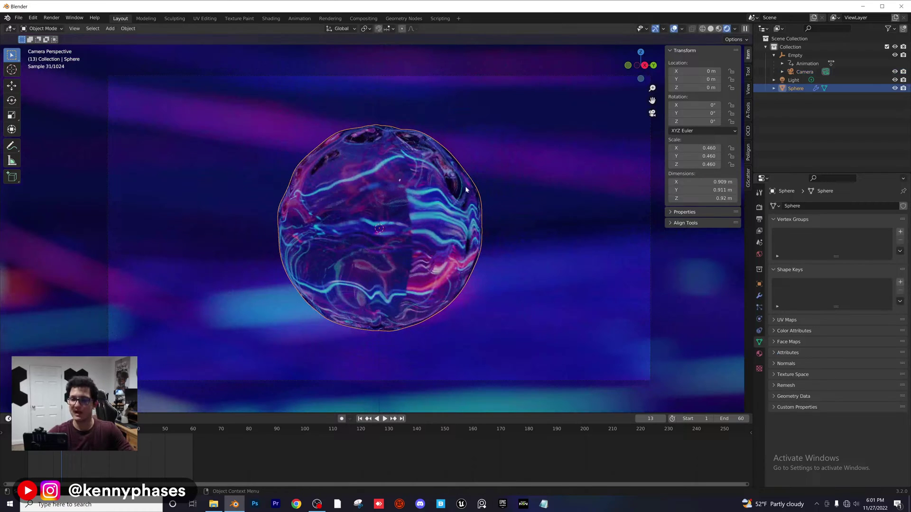
In Material Preview shading, clear the camera's focus object and set its focus distance to 5.3 m
{"action": "left_click", "coordinate": [804, 72]}
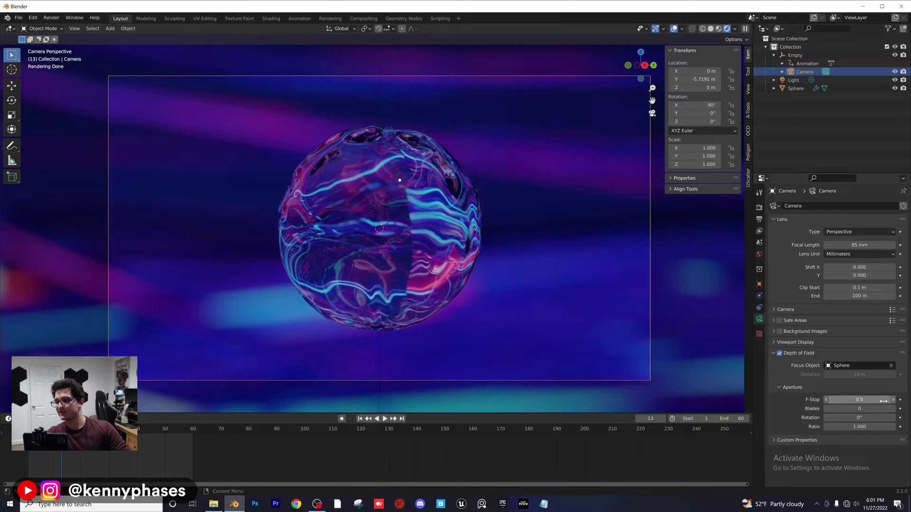
{"action": "left_click", "coordinate": [718, 29]}
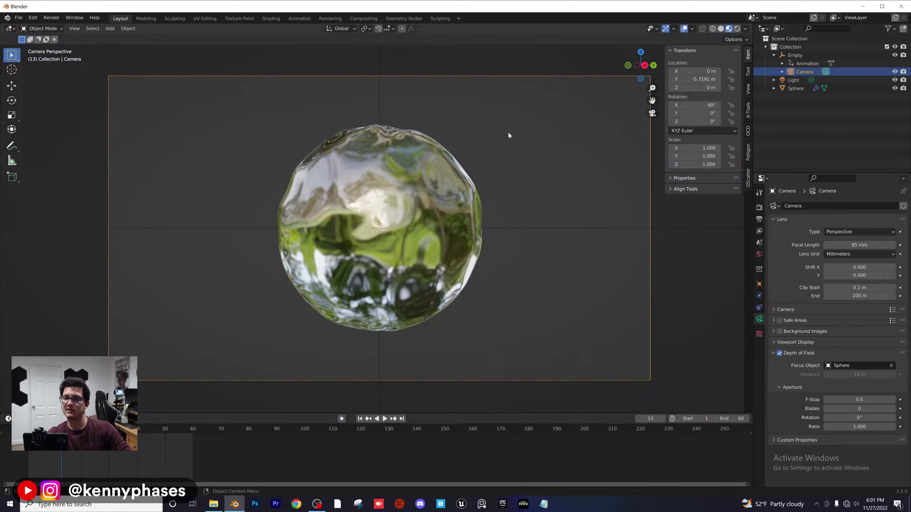
{"action": "scroll", "coordinate": [402, 224], "scroll_direction": "up", "scroll_amount": 2}
{"action": "scroll", "coordinate": [346, 230], "scroll_direction": "up", "scroll_amount": 1}
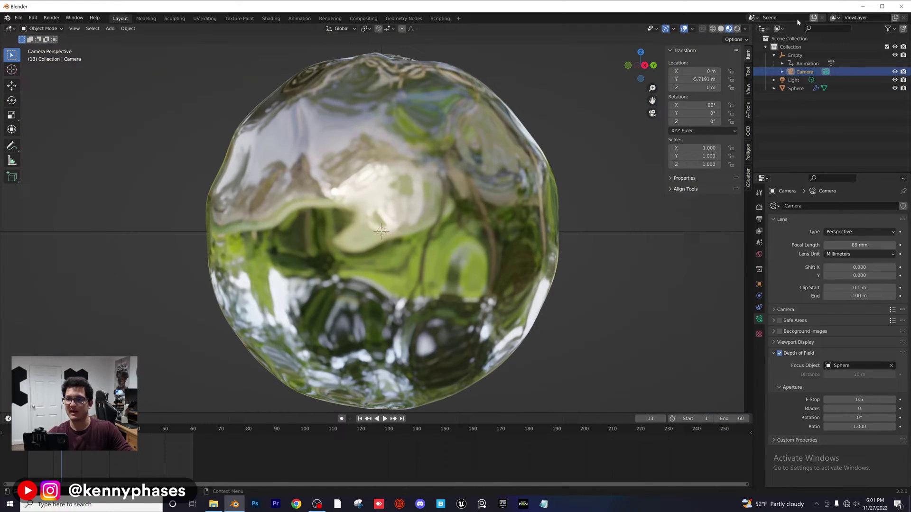
{"action": "scroll", "coordinate": [435, 170], "scroll_direction": "down", "scroll_amount": 1}
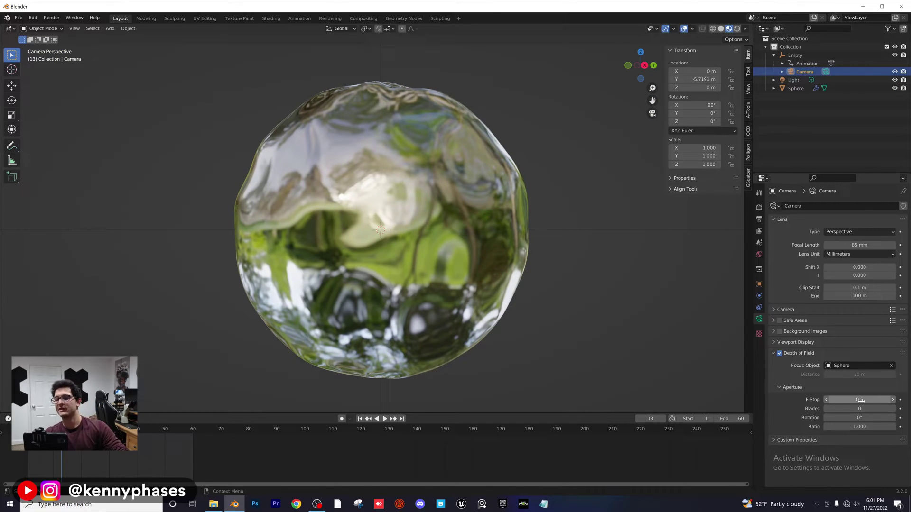
{"action": "left_click", "coordinate": [892, 366]}
{"action": "left_click", "coordinate": [892, 374]}
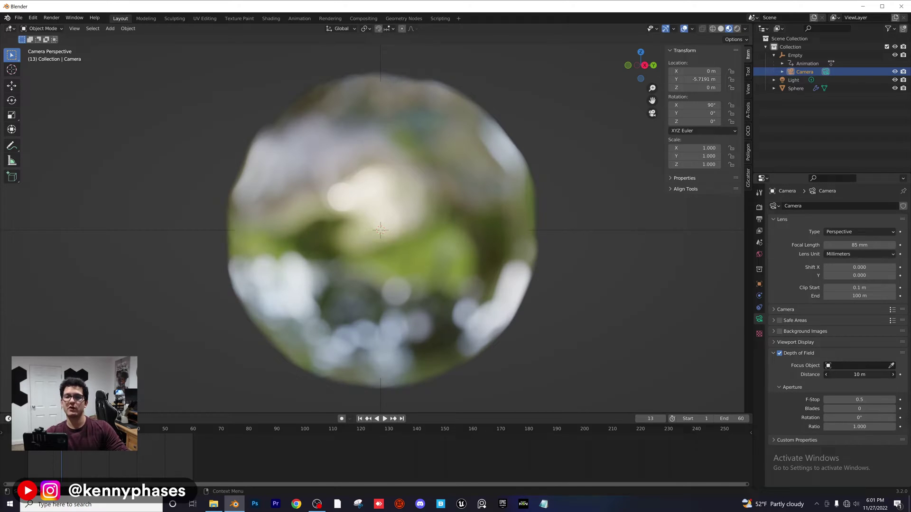
{"action": "left_click_drag", "start_coordinate": [859, 375], "coordinate": [828, 375]}
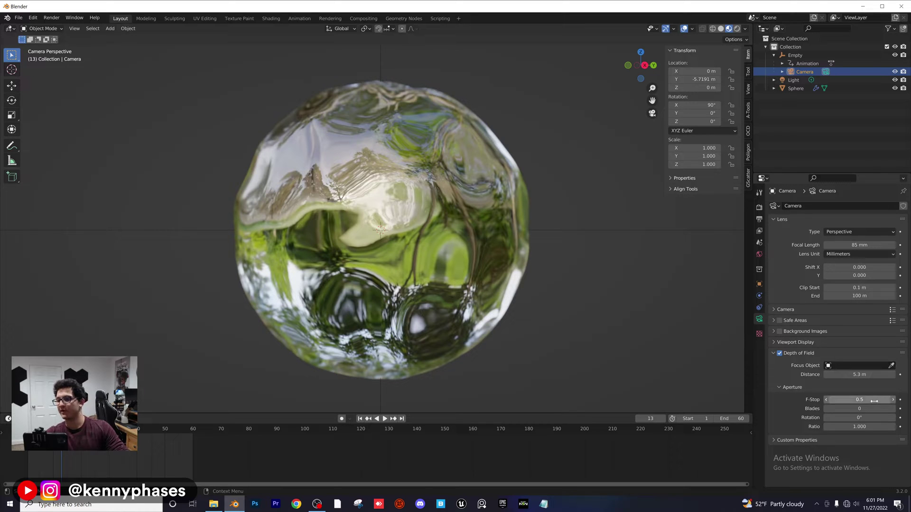
Lower the camera's F-Stop to 0.3 and return the viewport to rendered shading
{"action": "mouse_move", "coordinate": [870, 399]}
{"action": "left_mouse_down"}
{"action": "mouse_move", "coordinate": [853, 399]}
{"action": "mouse_move", "coordinate": [861, 399]}
{"action": "left_mouse_up"}
{"action": "scroll", "coordinate": [311, 239], "scroll_direction": "down", "scroll_amount": 1}
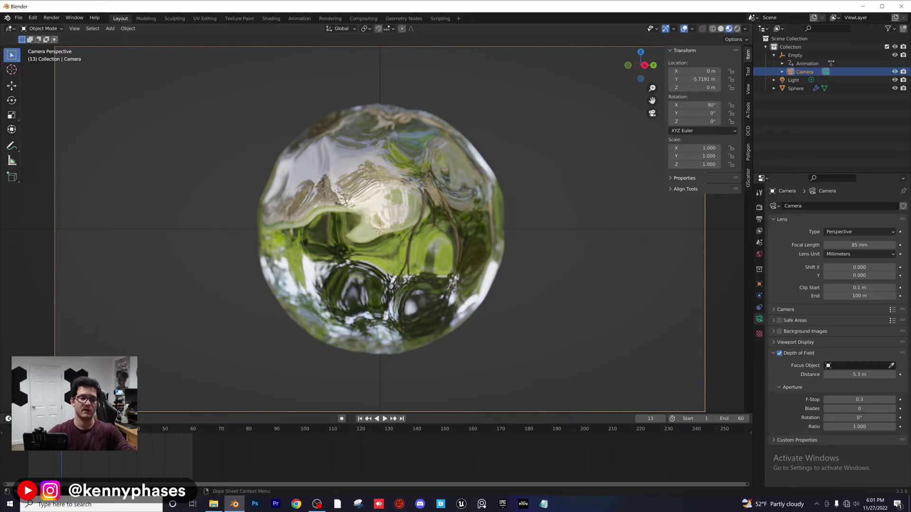
{"action": "left_click", "coordinate": [737, 29]}
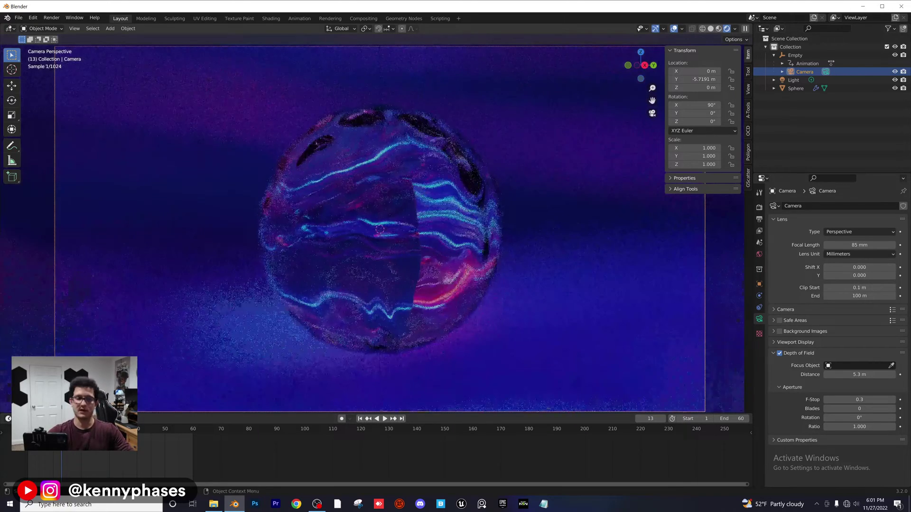
Play back the orbit animation from frame 1 through the camera in rendered shading
{"action": "left_click", "coordinate": [28, 429]}
{"action": "key", "text": "space"}
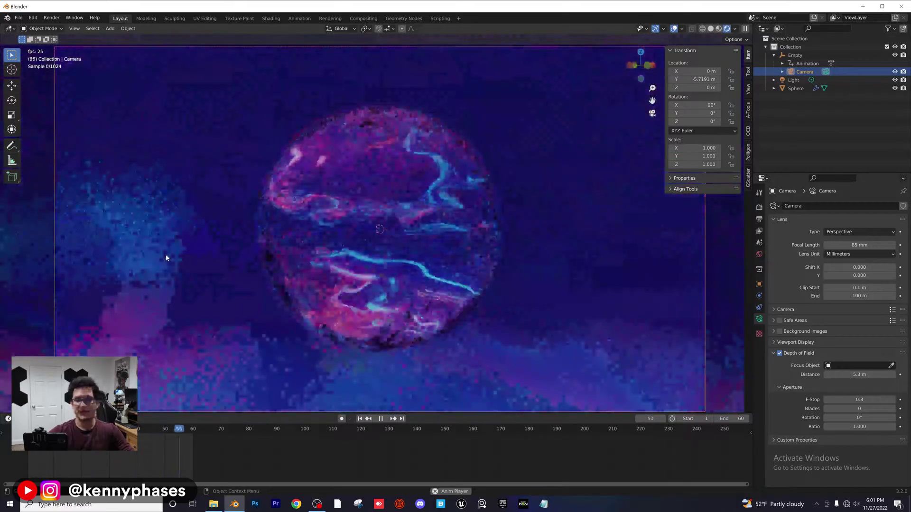
{"action": "key", "text": "space"}
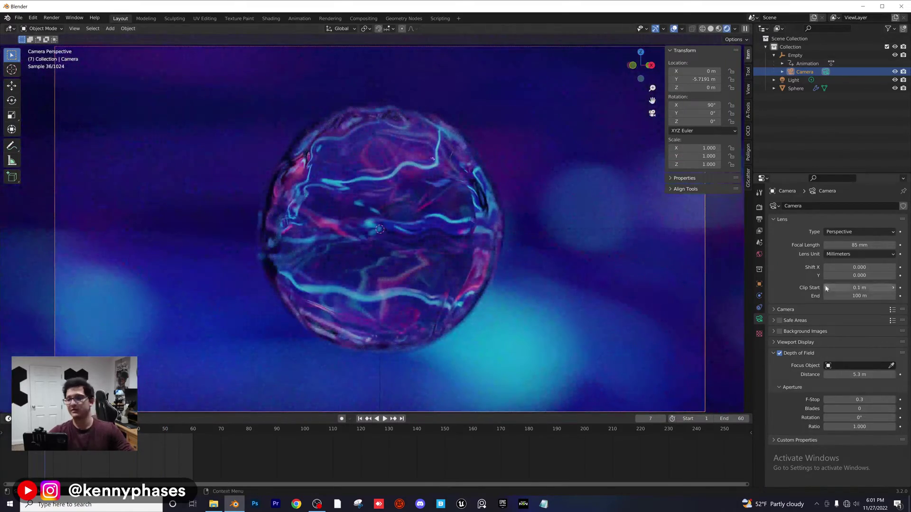
Set the scene's end frame to 120, move the empty's frame-60 rotation keyframe to frame 120
{"action": "left_click", "coordinate": [759, 219]}
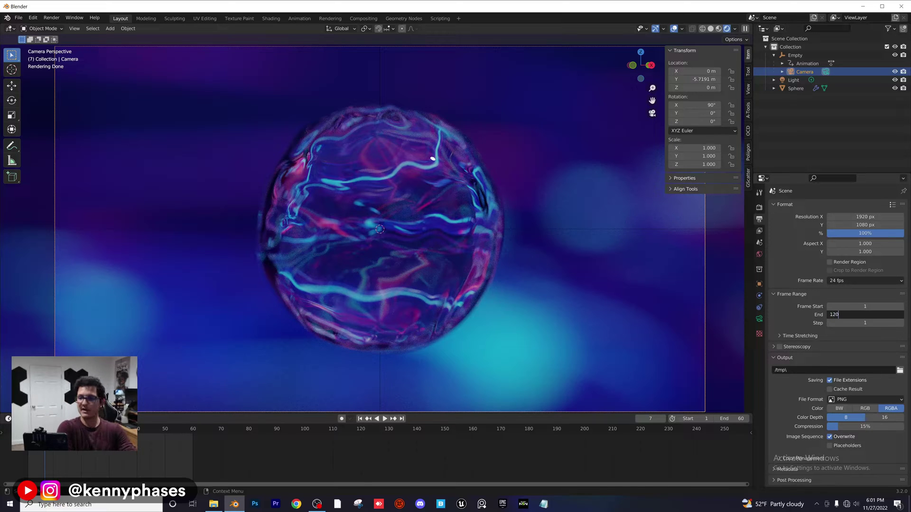
{"action": "key", "text": "Return"}
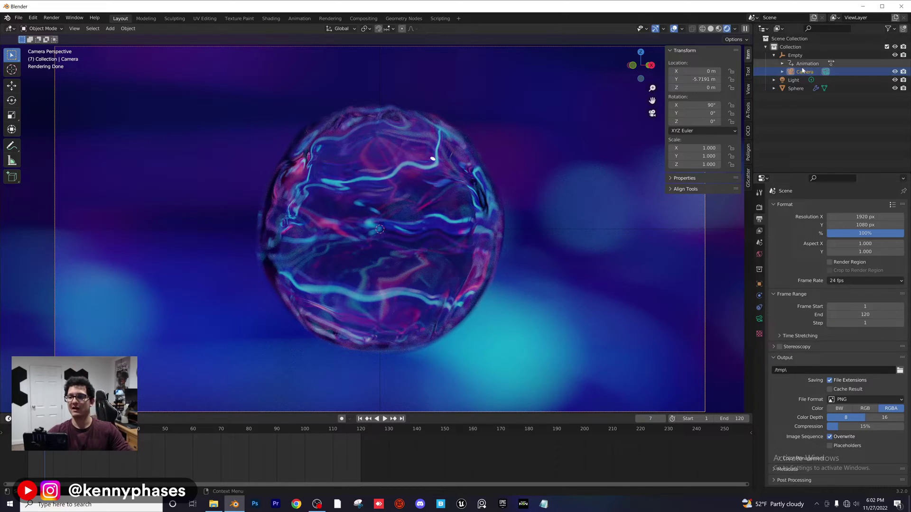
{"action": "left_click", "coordinate": [795, 55]}
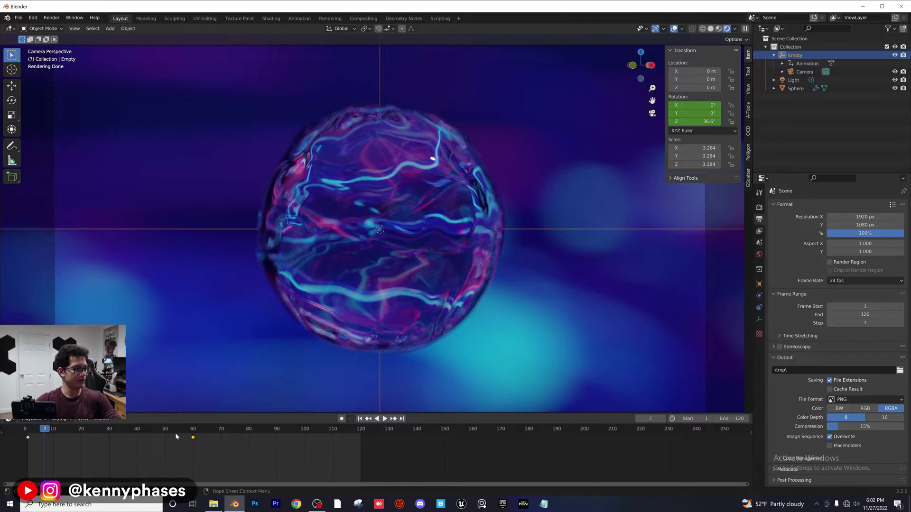
{"action": "key", "text": "g"}
{"action": "left_click", "coordinate": [340, 456]}
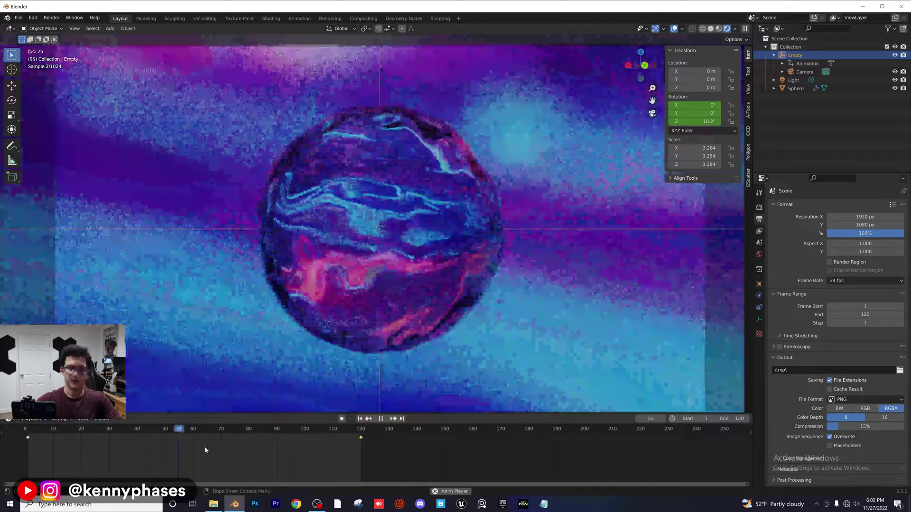
{"action": "key", "text": "space"}
Move the empty's first rotation keyframe from frame 1 to frame 0 and play back the loop
{"action": "scroll", "coordinate": [194, 460], "scroll_direction": "up", "scroll_amount": 3}
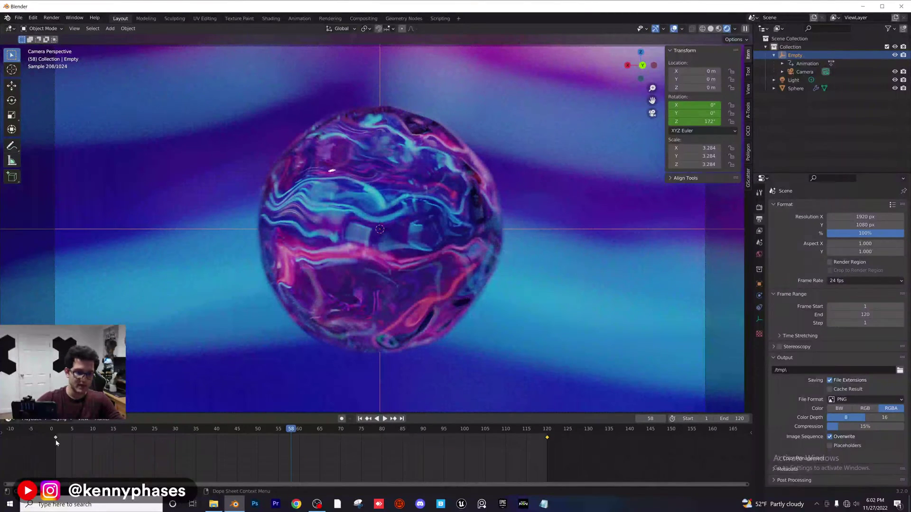
{"action": "scroll", "coordinate": [56, 443], "scroll_direction": "up", "scroll_amount": 2}
{"action": "middle_click_drag", "start_coordinate": [56, 445], "coordinate": [226, 462]}
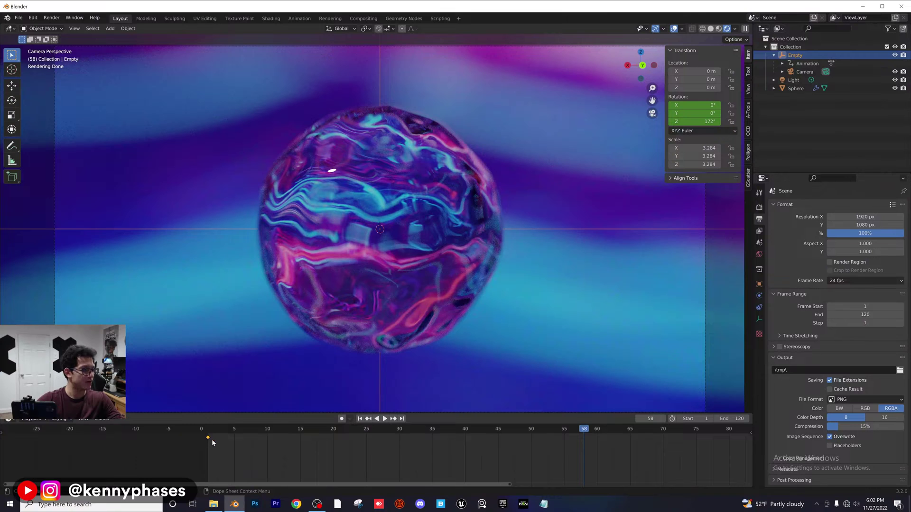
{"action": "left_click_drag", "start_coordinate": [206, 438], "coordinate": [201, 438]}
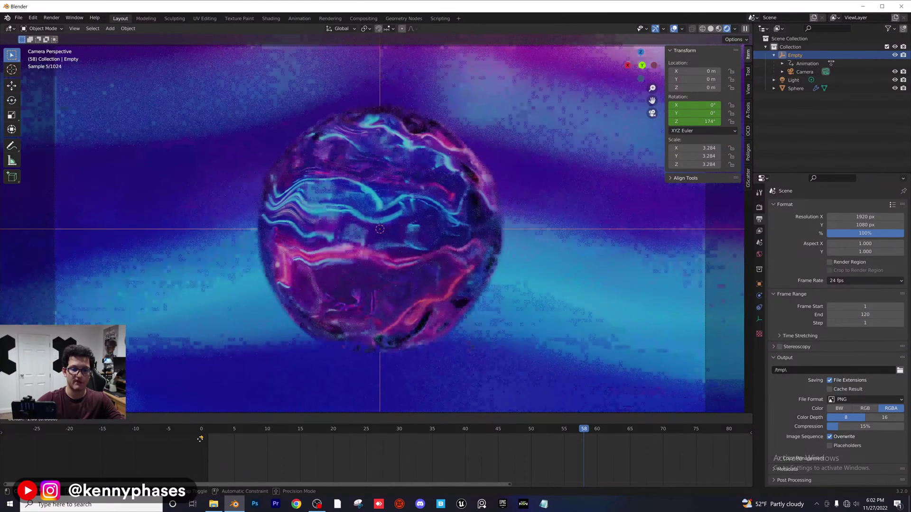
{"action": "scroll", "coordinate": [240, 451], "scroll_direction": "down", "scroll_amount": 8}
{"action": "middle_click_drag", "start_coordinate": [390, 447], "coordinate": [256, 446]}
{"action": "scroll", "coordinate": [223, 456], "scroll_direction": "down", "scroll_amount": 1}
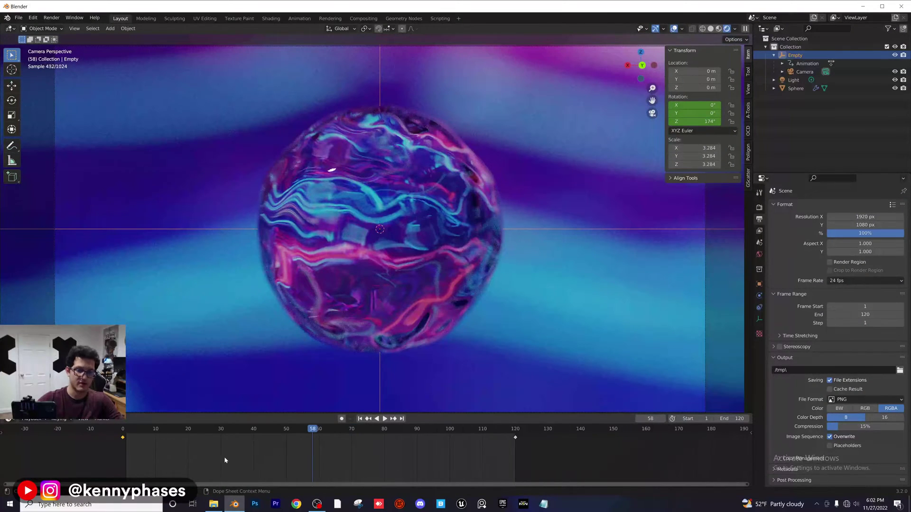
{"action": "key", "text": "space"}
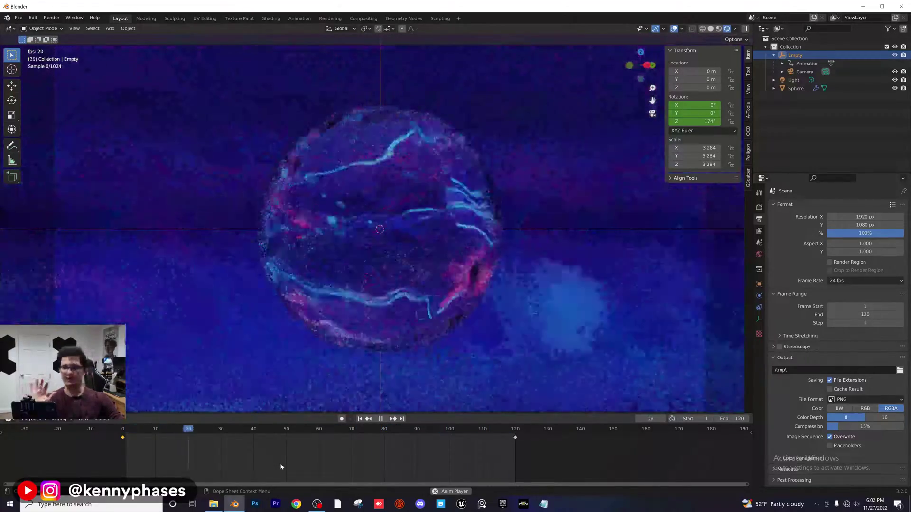
{"action": "key", "text": "space"}
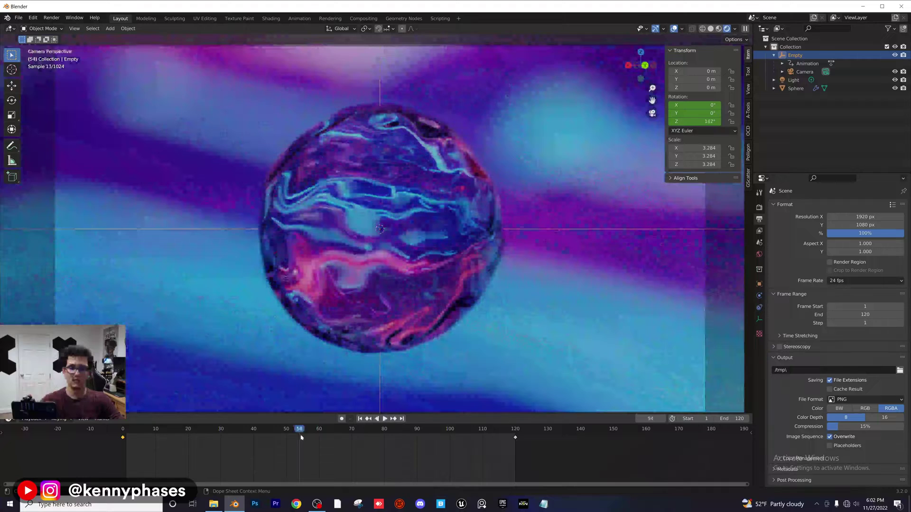
Toggle the camera's depth of field off and back on, and set its F-Stop to 1.0
{"action": "scroll", "coordinate": [360, 215], "scroll_direction": "down", "scroll_amount": 2}
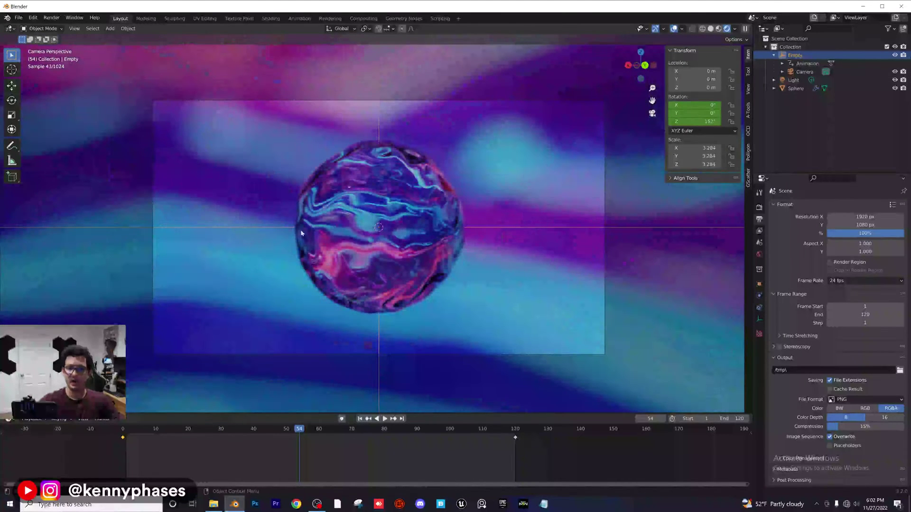
{"action": "left_click", "coordinate": [790, 72]}
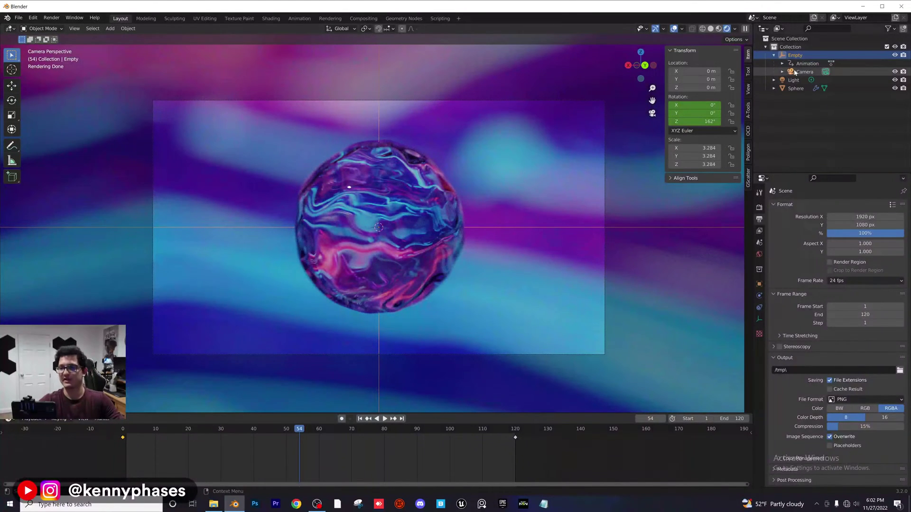
{"action": "left_click", "coordinate": [759, 319]}
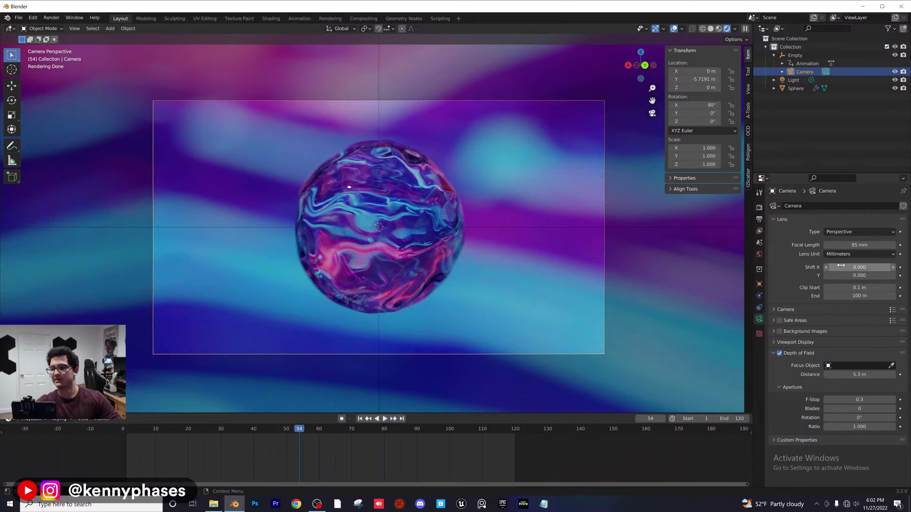
{"action": "left_click", "coordinate": [775, 353]}
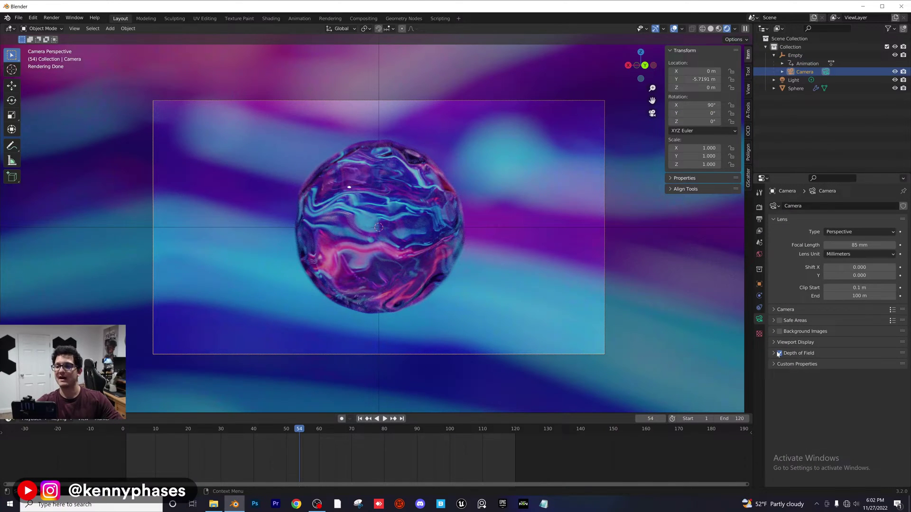
{"action": "left_click", "coordinate": [779, 353]}
{"action": "left_click", "coordinate": [779, 353]}
{"action": "left_click", "coordinate": [773, 353]}
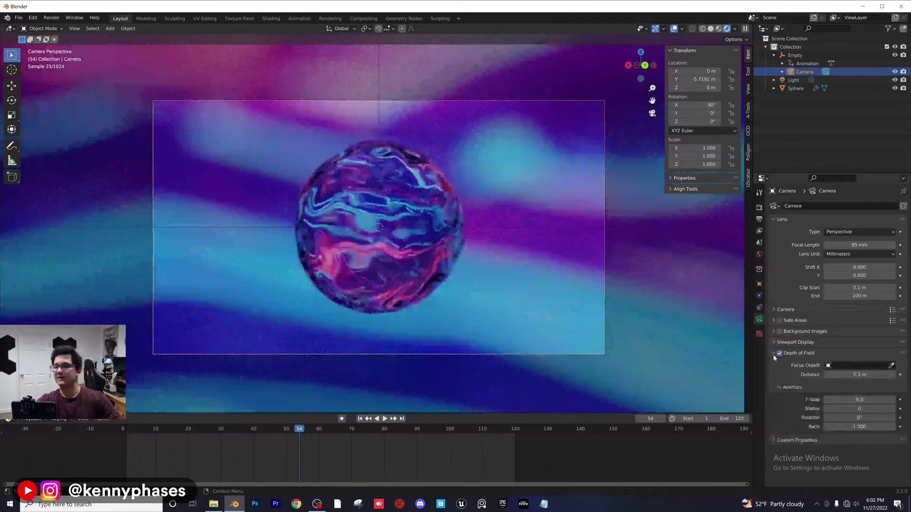
{"action": "left_click", "coordinate": [872, 399]}
{"action": "type", "text": "1"}
{"action": "key", "text": "Return"}
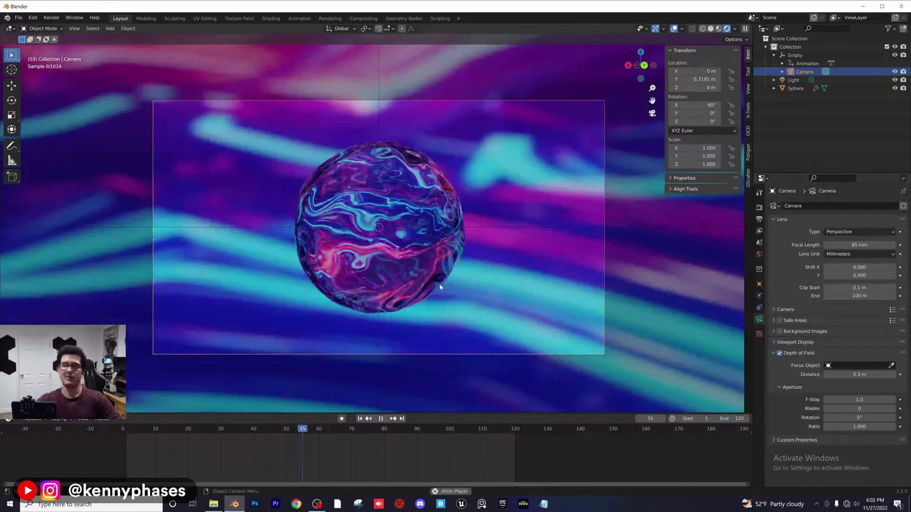